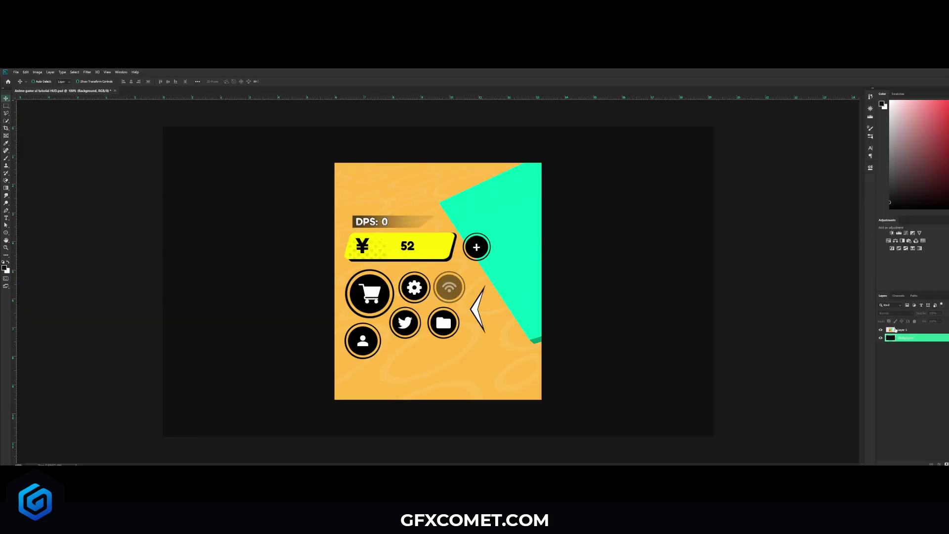
Move the game UI reference screenshot into the right half of the canvas.
left_click(895, 330)
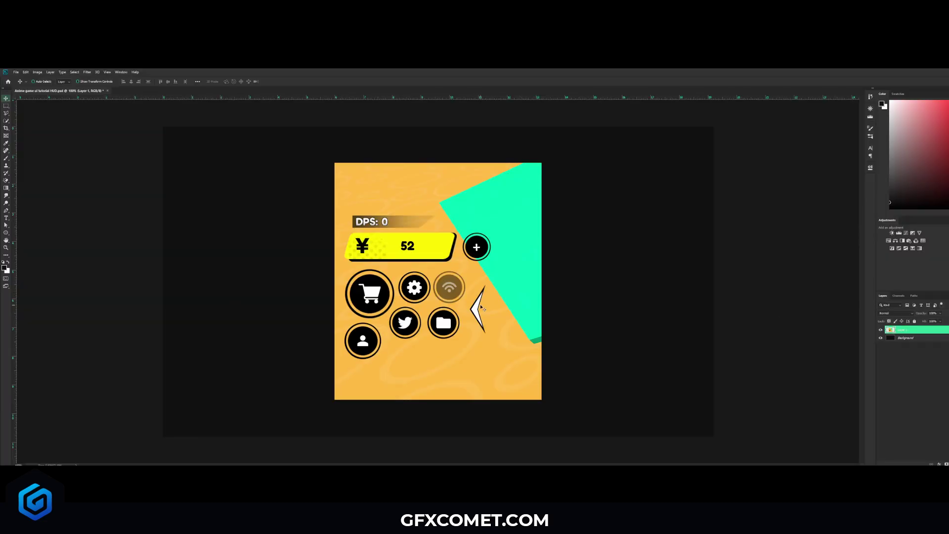
left_click_drag(497, 308, 442, 299)
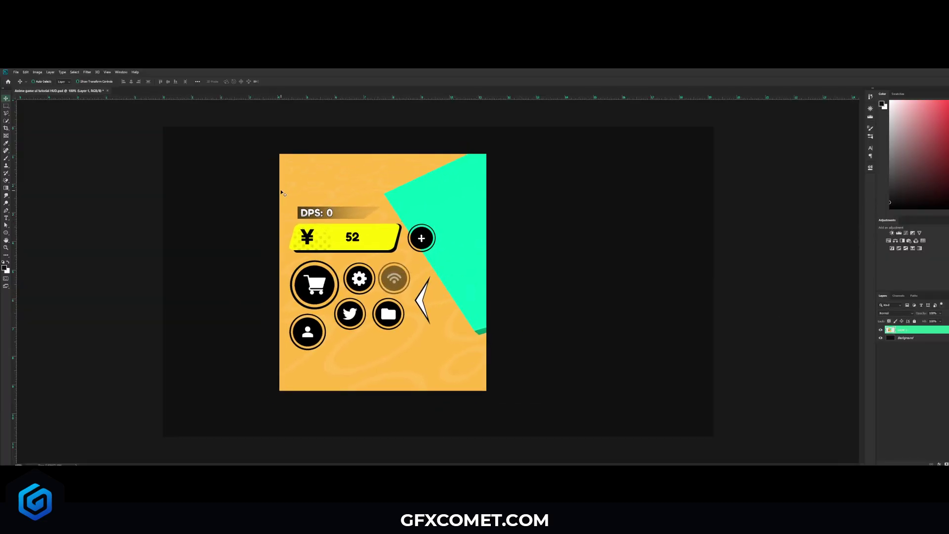
key("ctrl+z")
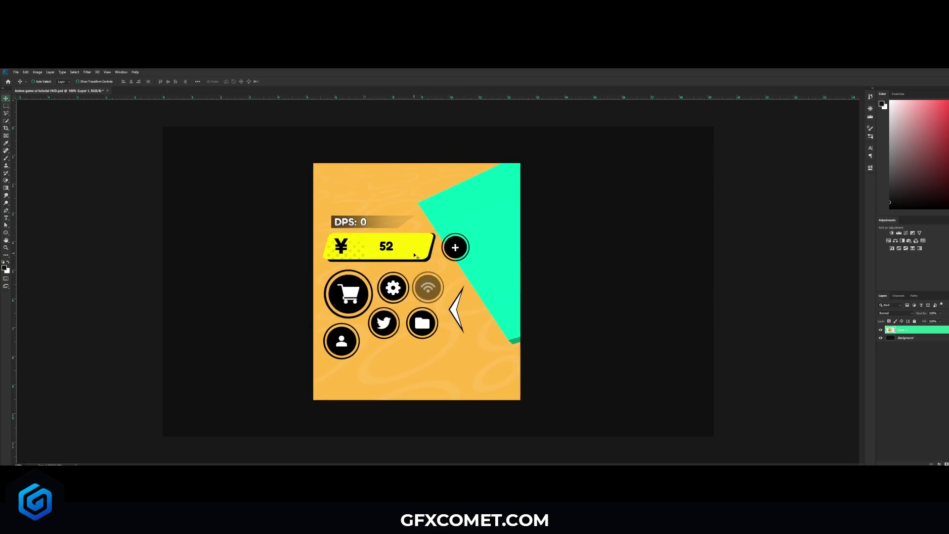
left_click_drag(470, 303, 594, 310)
left_click_drag(642, 271, 597, 269)
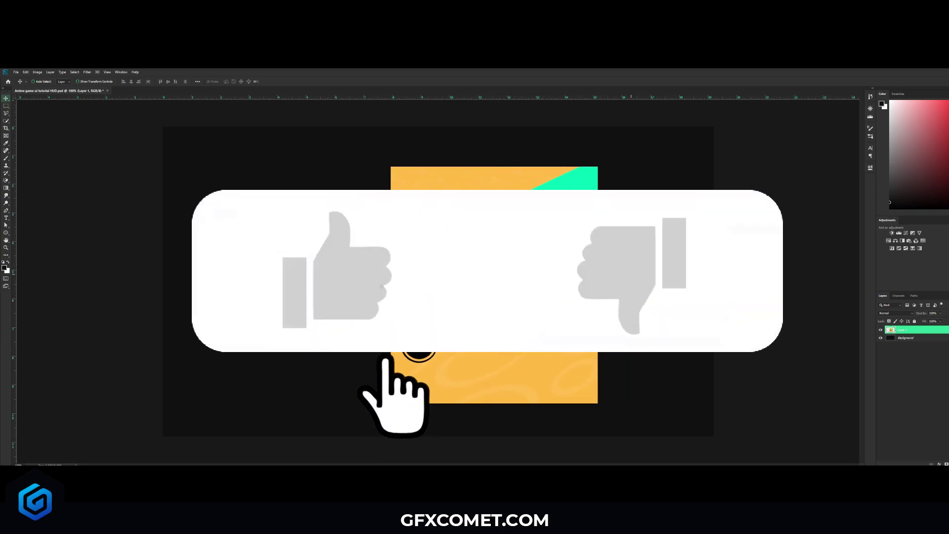
left_click_drag(536, 347, 542, 344)
left_click_drag(554, 304, 587, 310)
Scale up a duplicate of the reference screenshot beneath the original until it covers the whole canvas.
key("ctrl+t")
left_click_drag(636, 170, 835, 102)
left_click_drag(715, 201, 641, 183)
key("Return")
Apply a strong Gaussian Blur to the enlarged screenshot copy, turning it into a smooth coloured backdrop.
left_click(87, 73)
mouse_move(152, 137)
left_click(171, 159)
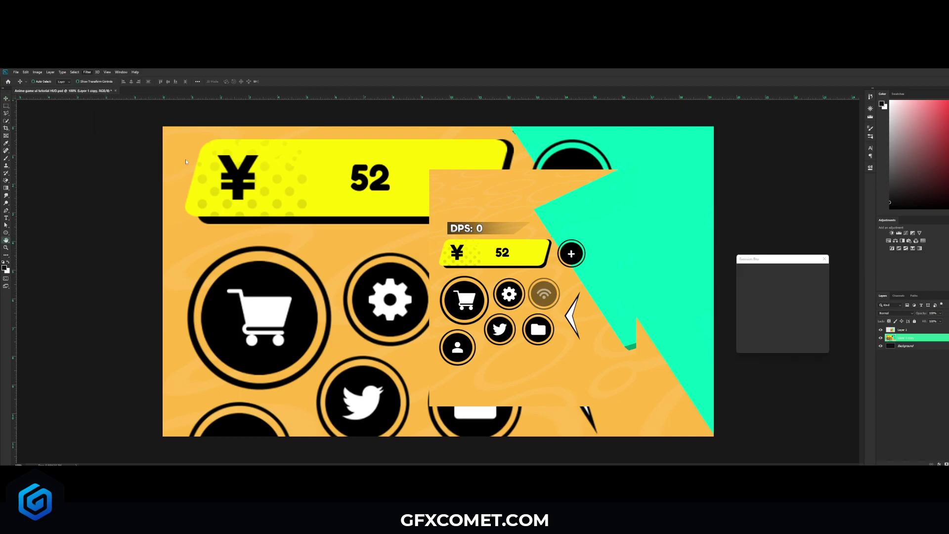
left_click_drag(768, 347, 784, 347)
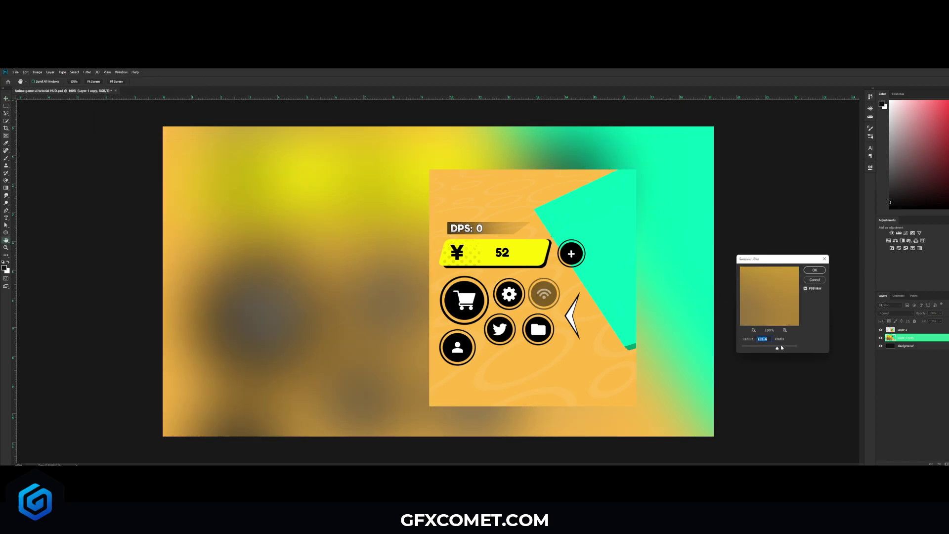
key("Return")
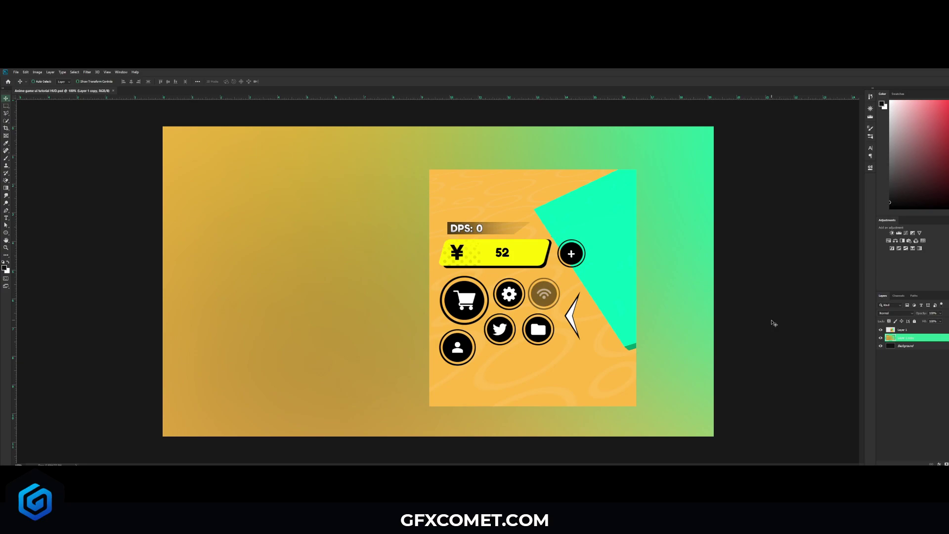
Draw a near-black circle with no stroke on a new layer in the left half of the canvas, using the Ellipse tool.
left_click(928, 330)
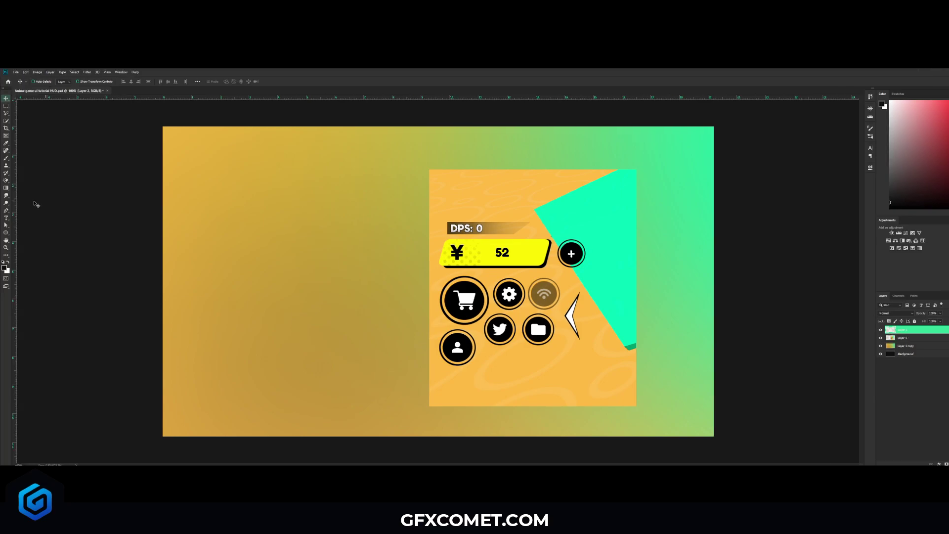
left_click(6, 233)
right_click(6, 233)
left_click(32, 246)
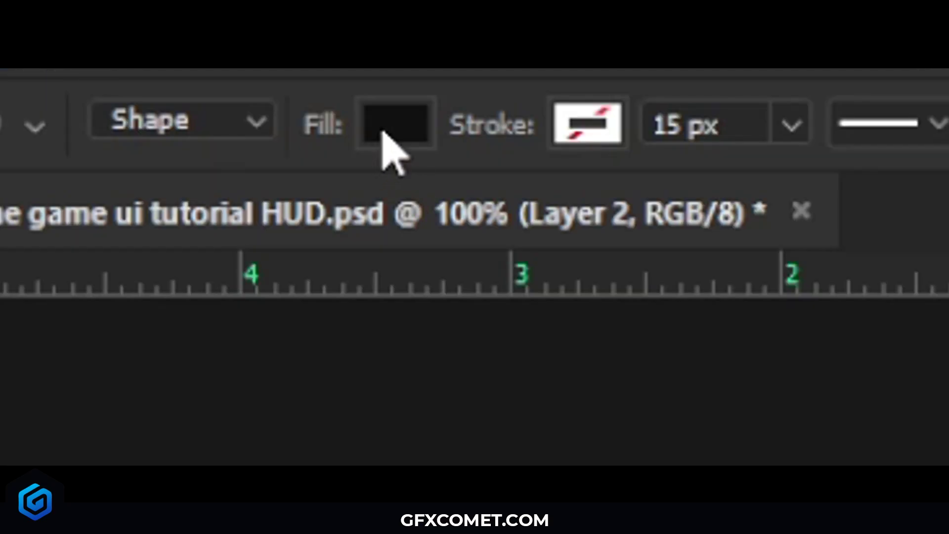
left_click(63, 82)
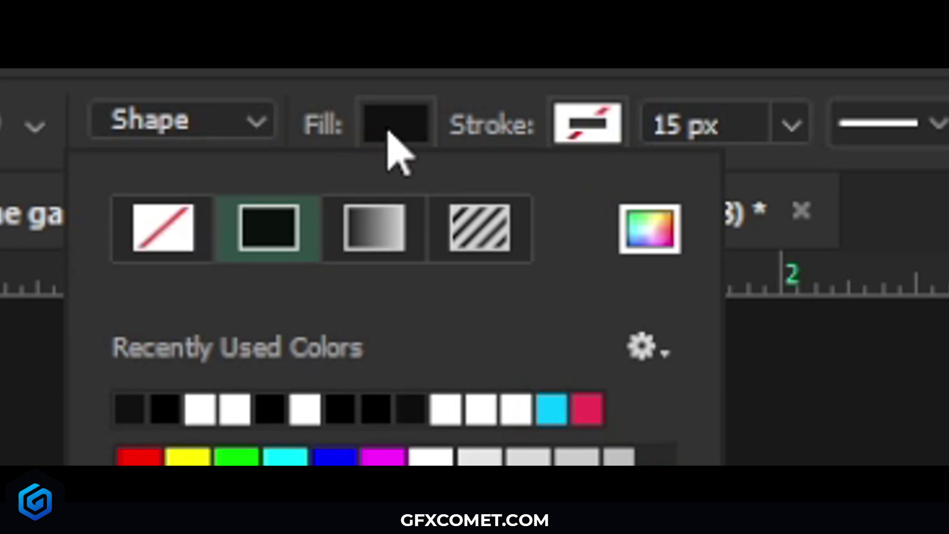
left_click(611, 143)
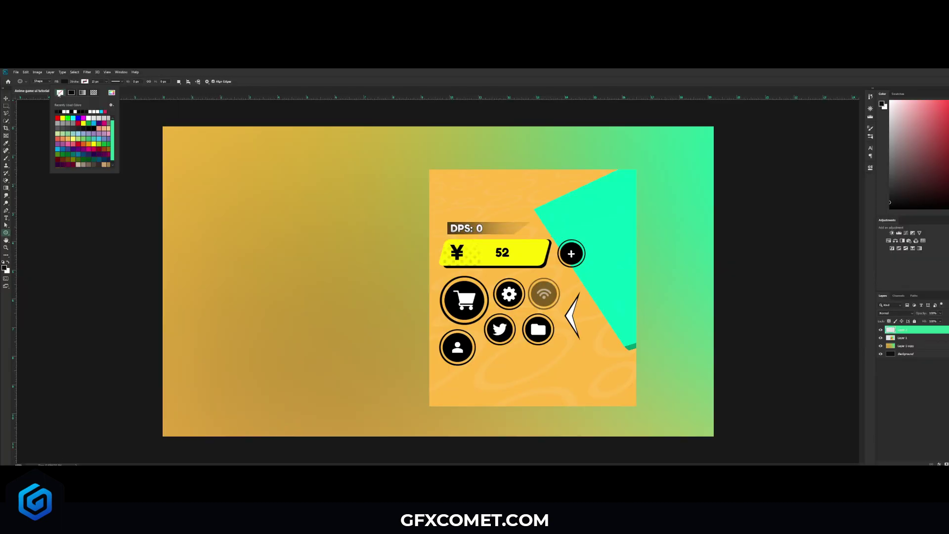
left_click(85, 82)
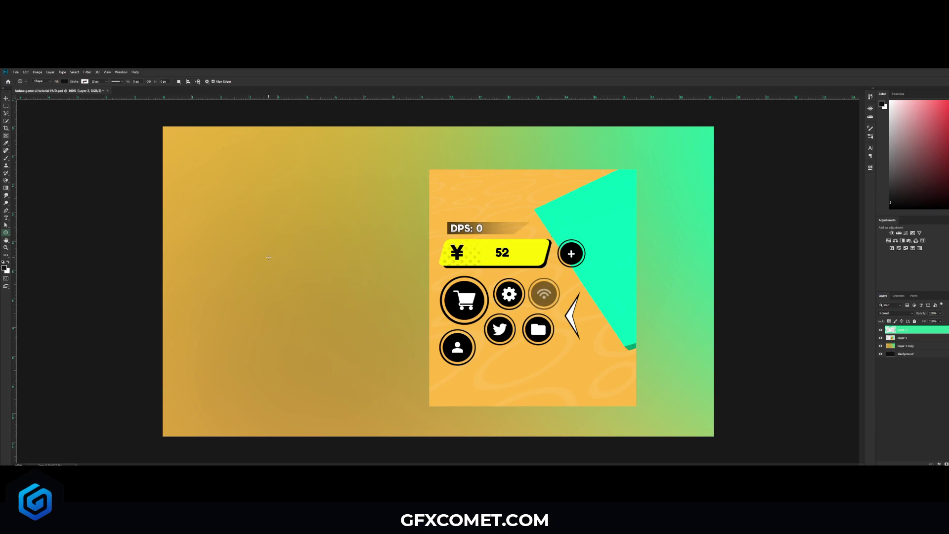
left_click_drag(268, 257, 319, 223)
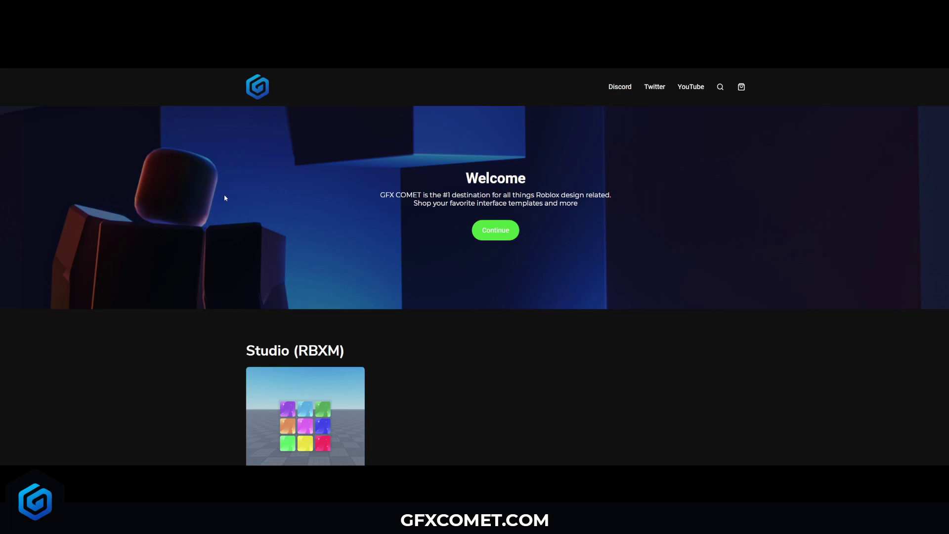
Switch to the GFX Comet store website and browse its free and paid Roblox UI templates.
scroll(225, 198, "down", 10)
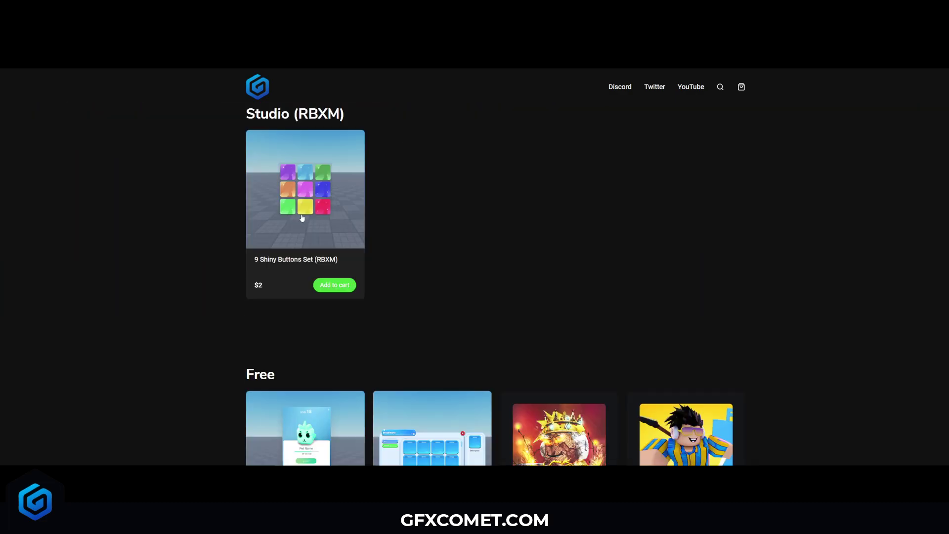
scroll(256, 172, "up", 1)
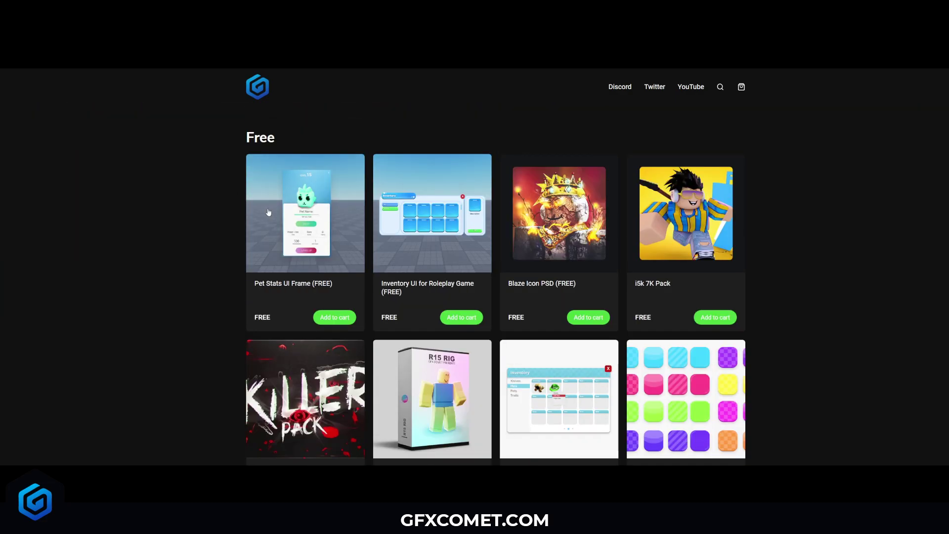
scroll(490, 287, "down", 1)
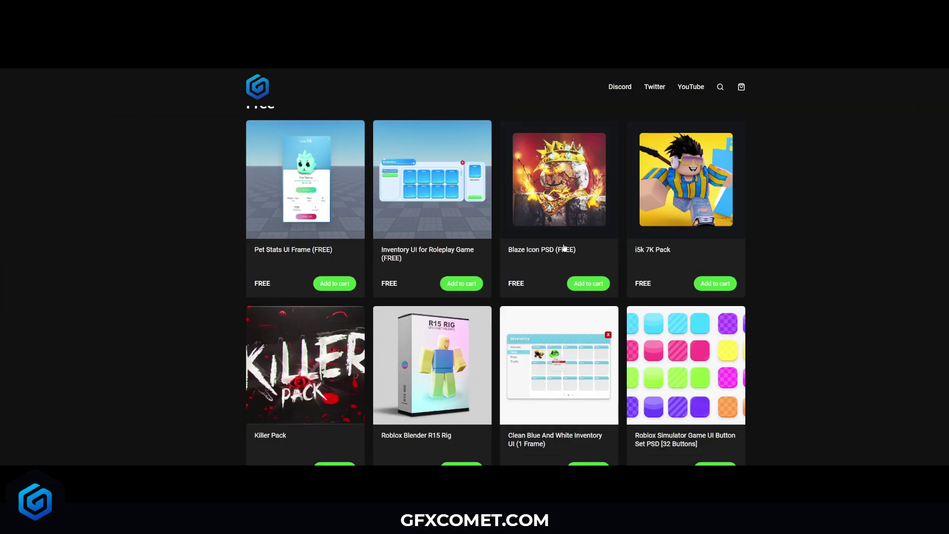
scroll(541, 337, "down", 1)
scroll(705, 213, "up", 1)
scroll(776, 240, "up", 1)
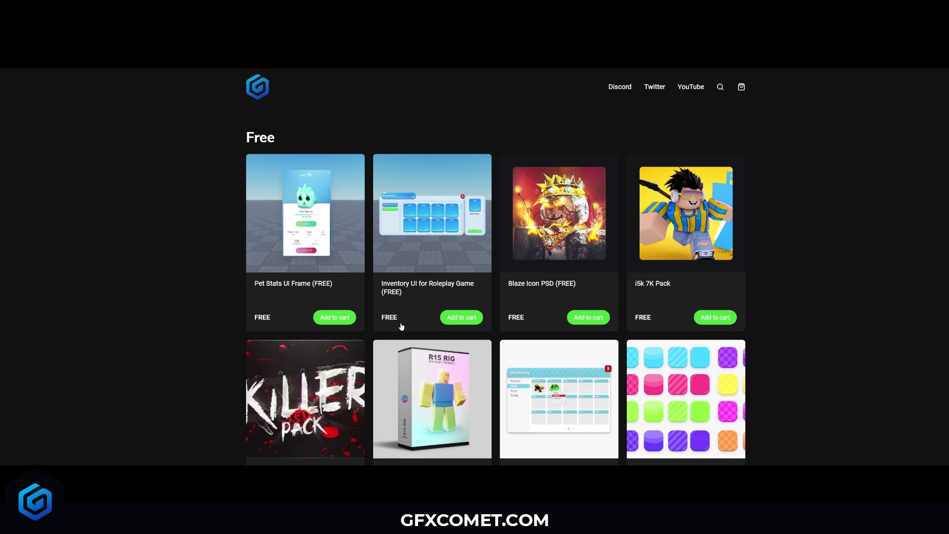
scroll(390, 355, "down", 10)
scroll(392, 356, "down", 4)
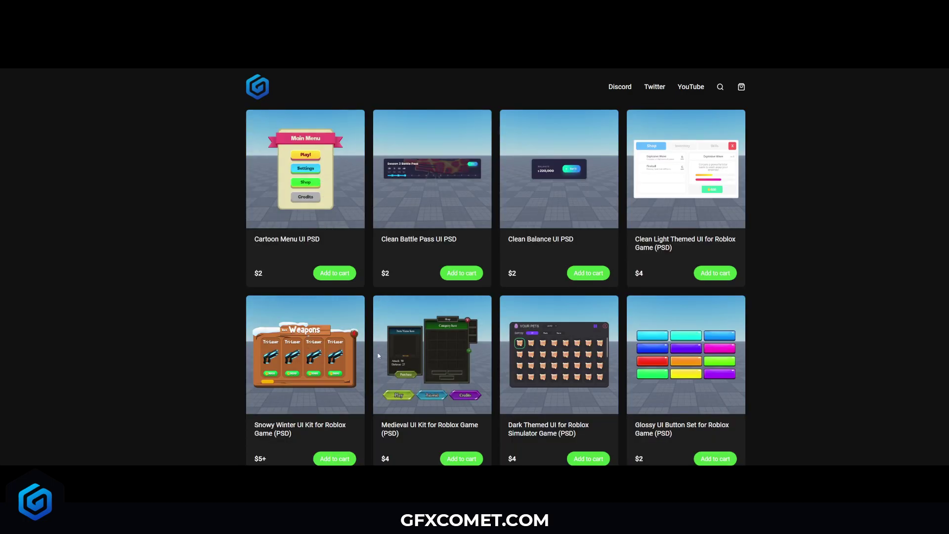
scroll(741, 330, "down", 5)
scroll(747, 337, "down", 10)
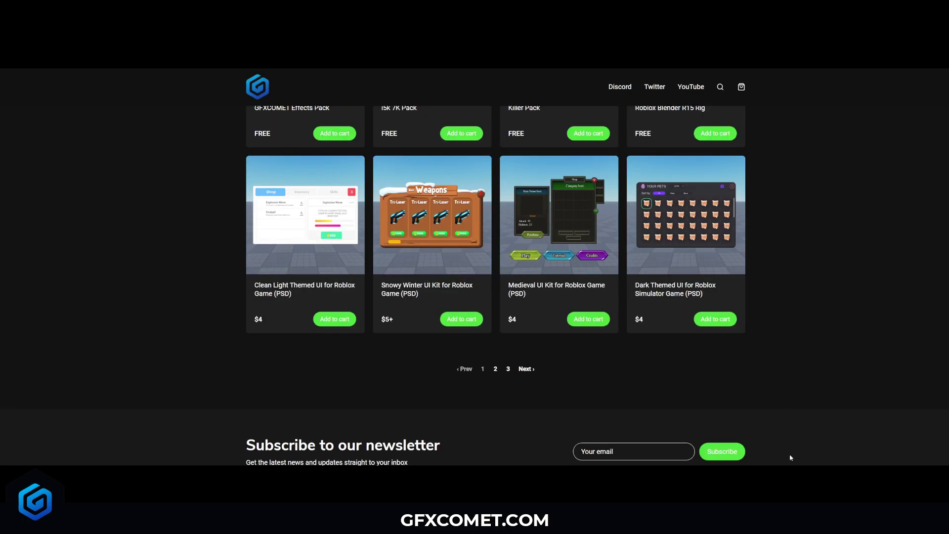
scroll(829, 263, "up", 20)
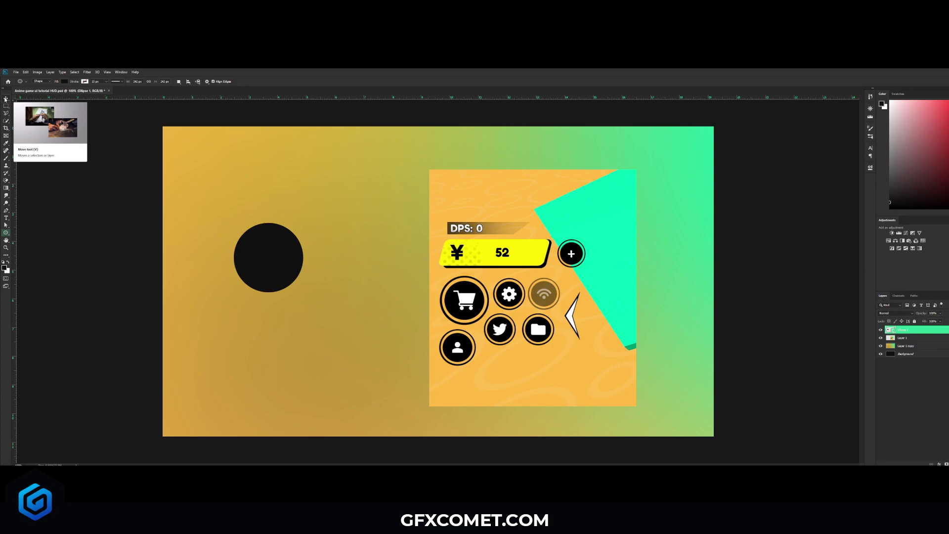
Reposition the black circle in the open area beside the reference screenshot.
key("v")
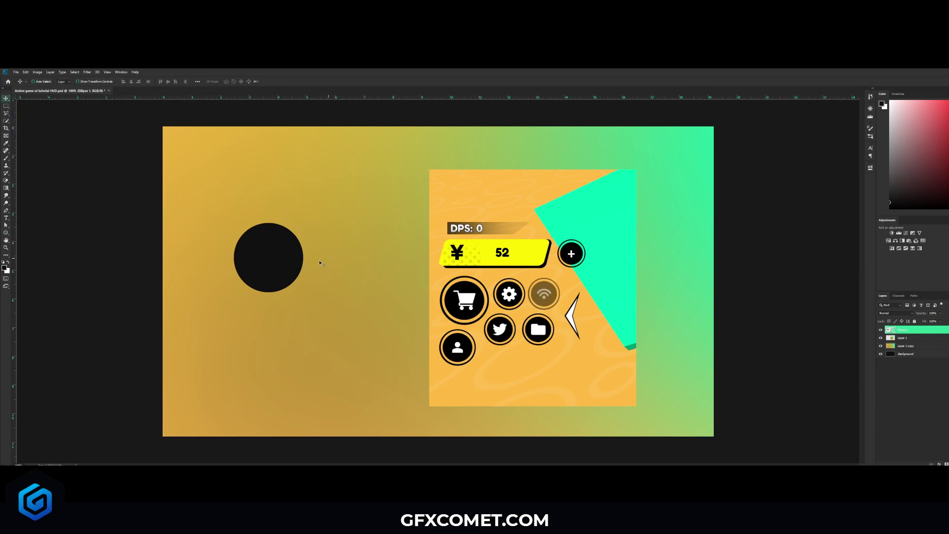
left_click_drag(306, 256, 340, 259)
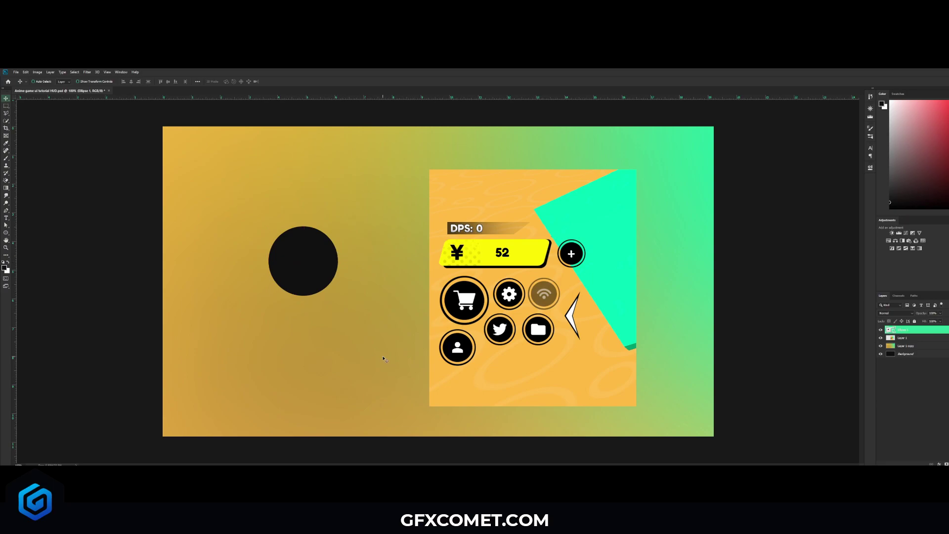
left_click_drag(366, 297, 340, 273)
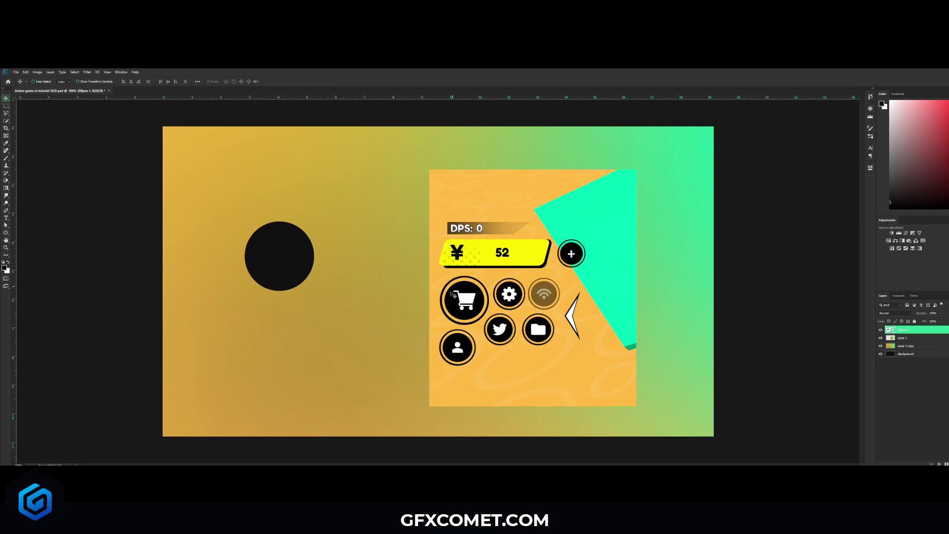
Change the circle's fill to a slightly lighter neutral near-black.
double_click(890, 330)
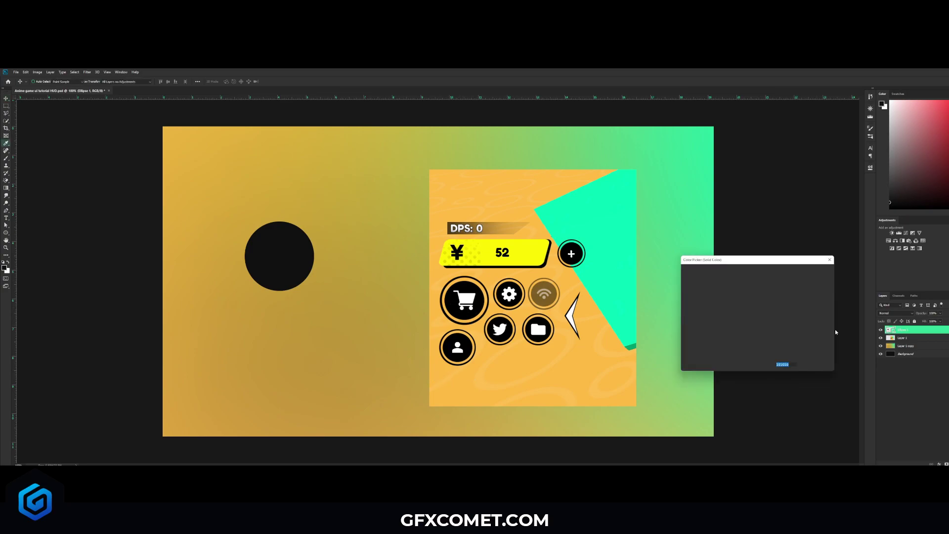
left_click_drag(682, 344, 676, 339)
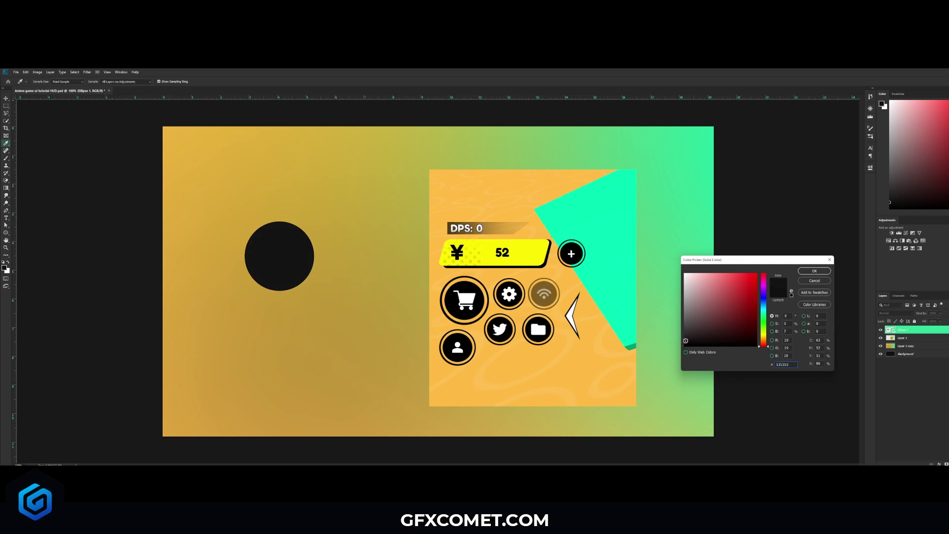
left_click_drag(685, 340, 685, 342)
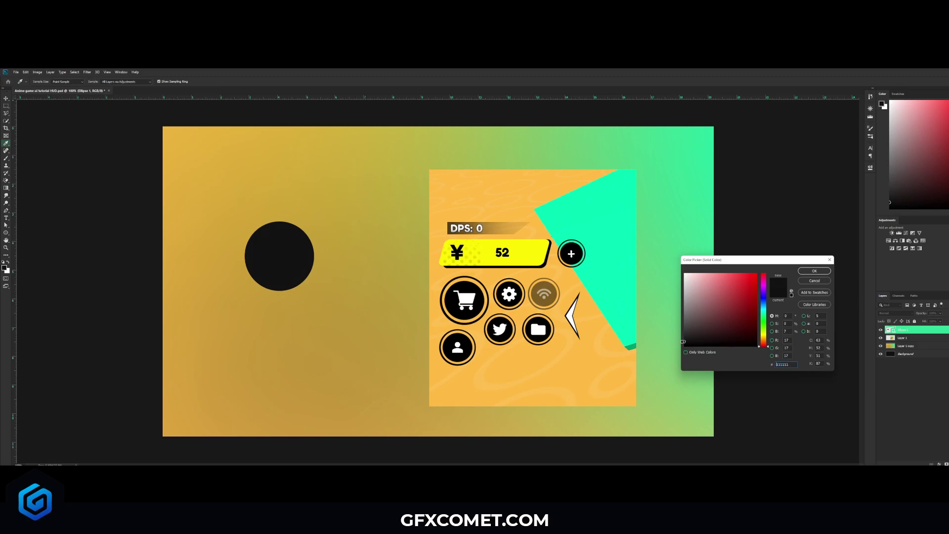
left_click(805, 271)
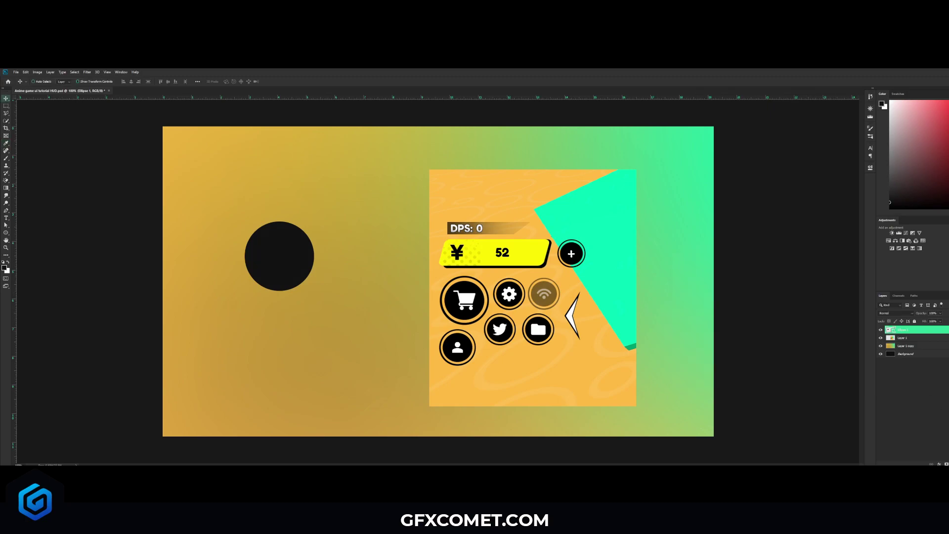
Add a new layer above the circle and clip it to the circle with a clipping mask.
key("ctrl+alt+shift+n")
right_click(909, 328)
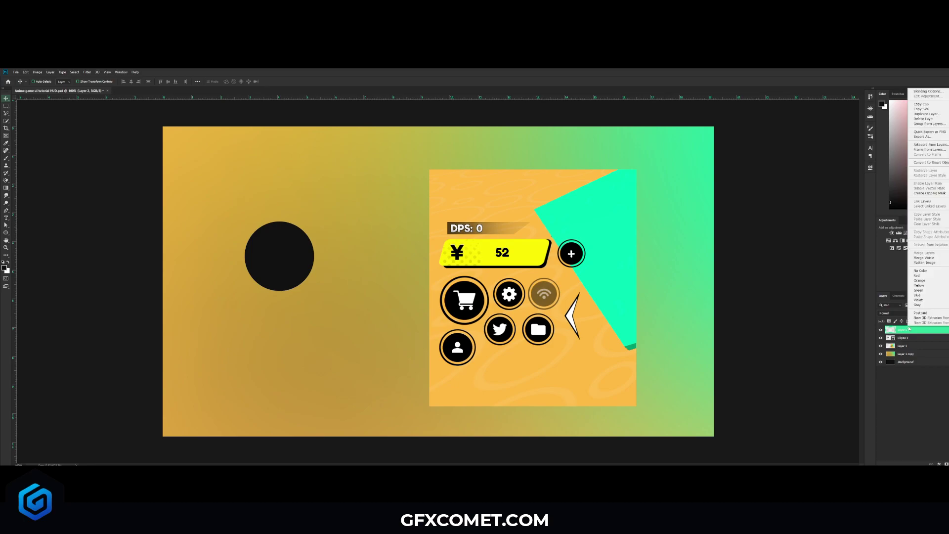
left_click(931, 194)
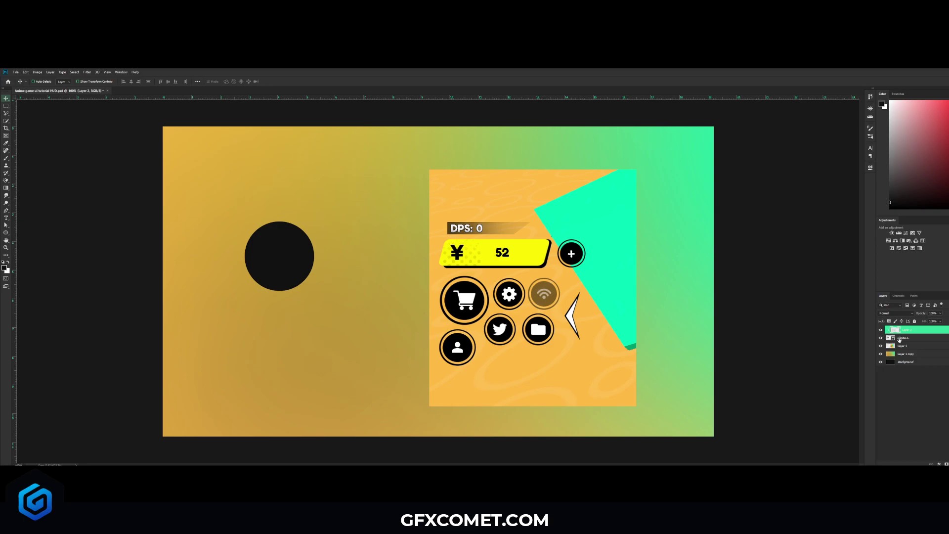
Set up a soft round brush with reduced opacity and 25% flow.
left_click(6, 158)
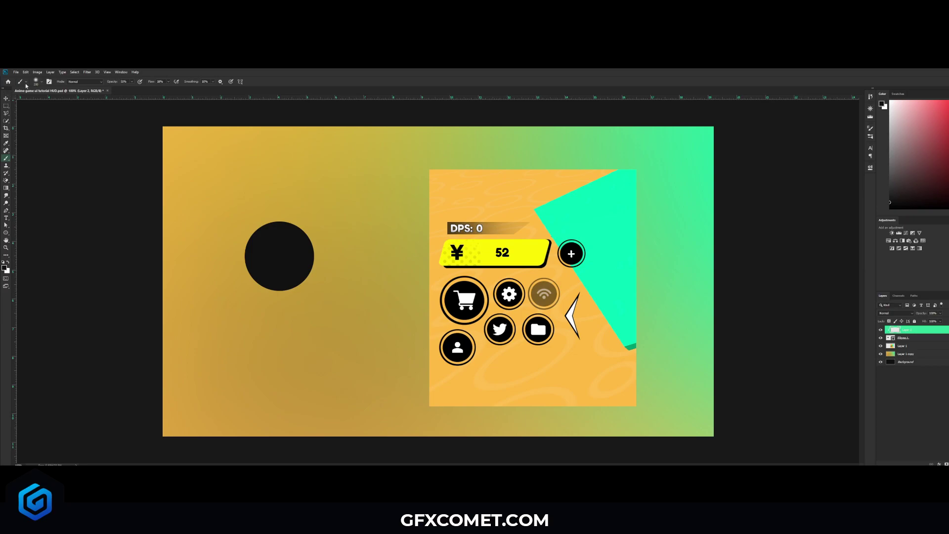
left_click(41, 82)
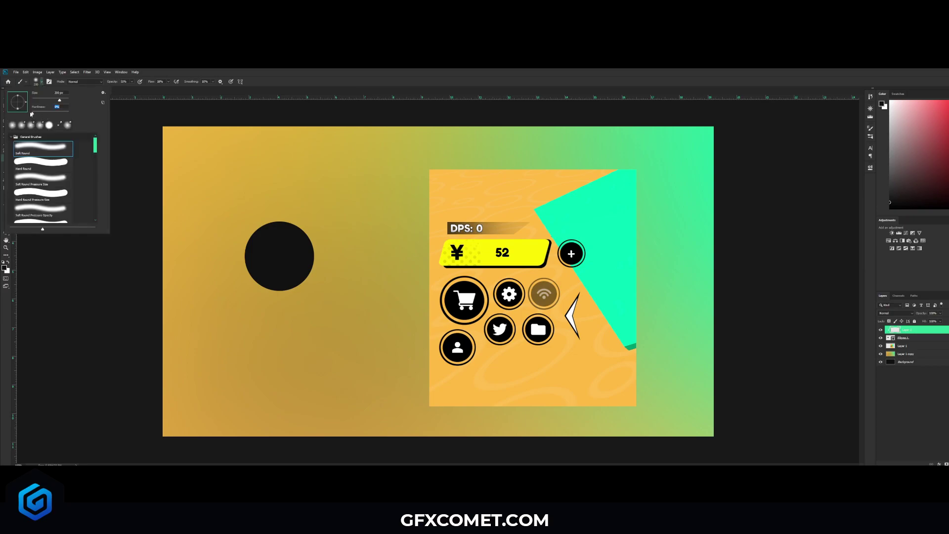
left_click(210, 72)
left_click_drag(115, 83, 114, 83)
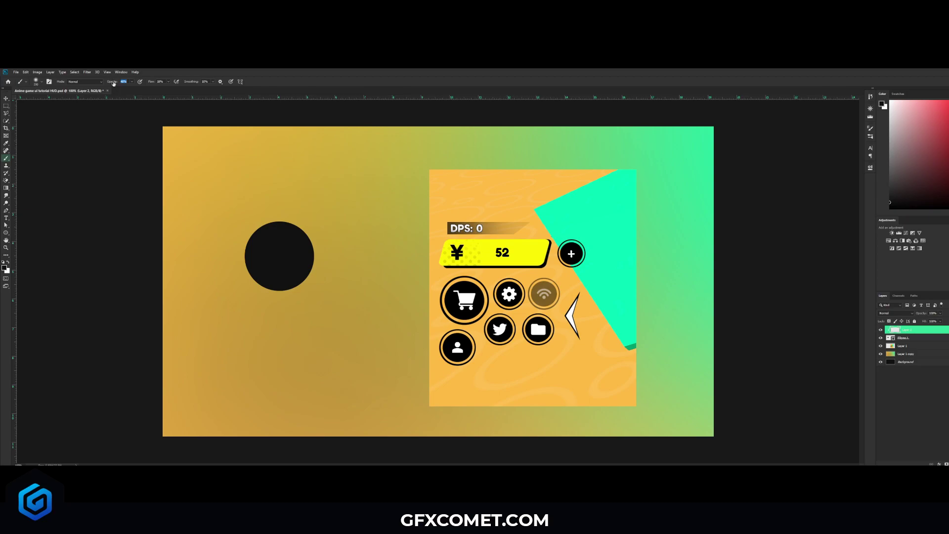
left_click_drag(113, 83, 143, 84)
left_click(157, 83)
type("25")
left_click_drag(115, 83, 112, 83)
Paint a soft white highlight over the circle's upper part with an enlarged brush, and lower the highlight layer's opacity.
left_click(7, 263)
key("bracketright")
key("bracketright")
key("bracketright")
key("bracketright")
key("bracketright")
key("bracketright")
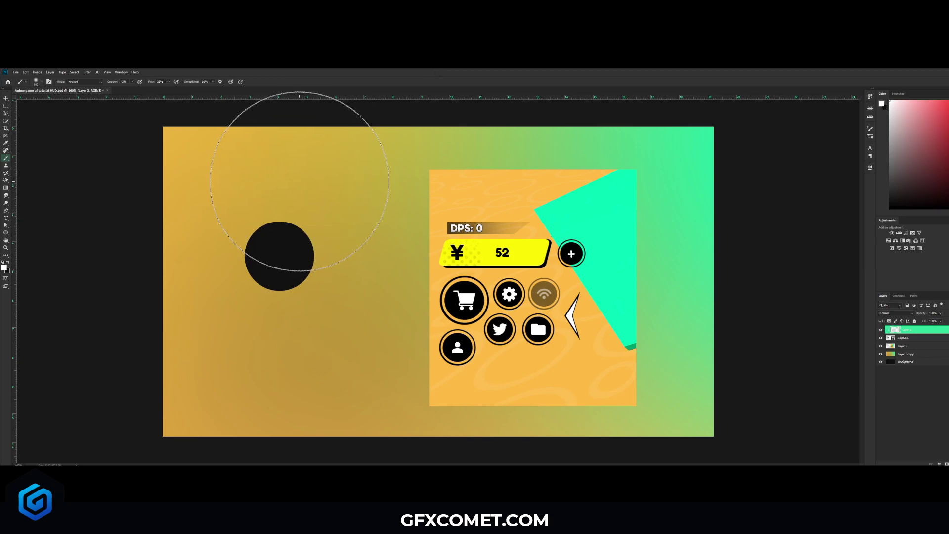
left_click(299, 181)
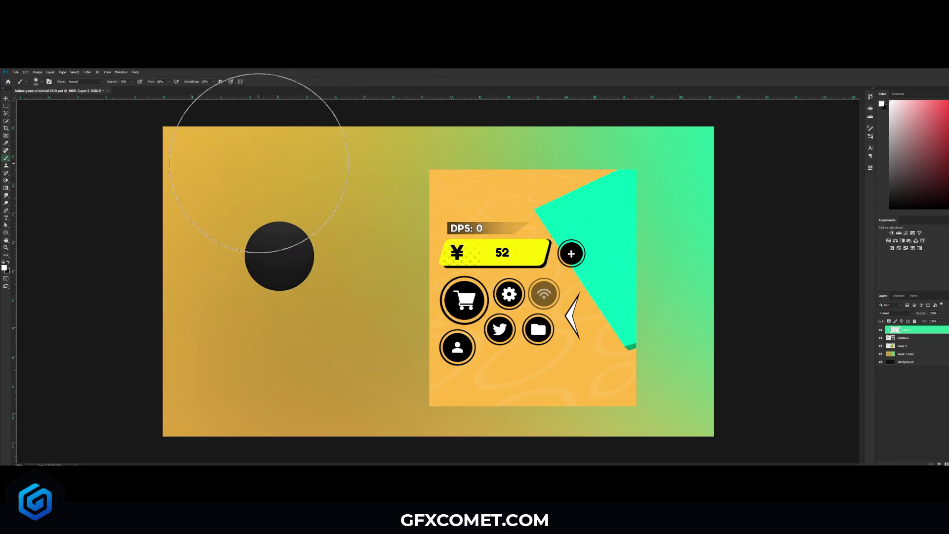
key("v")
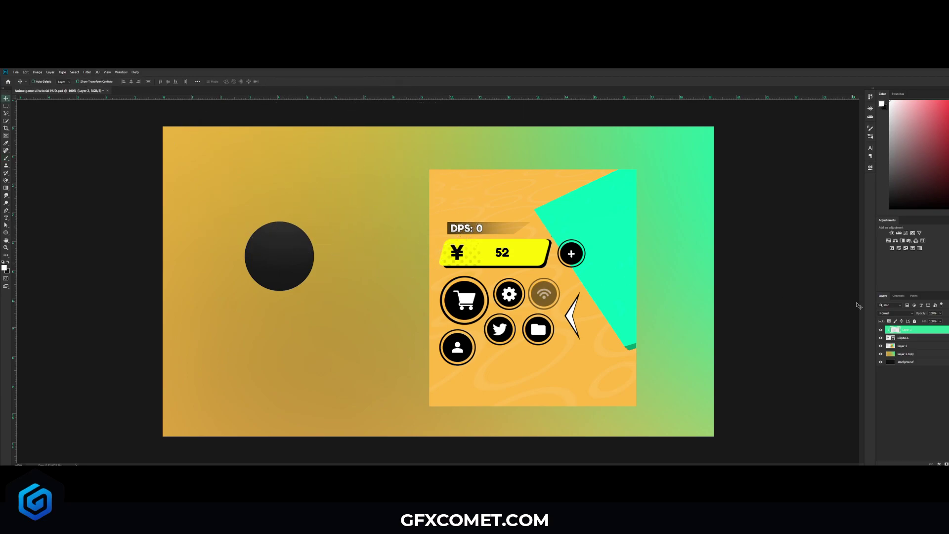
mouse_move(920, 313)
left_mouse_down()
mouse_move(807, 311)
mouse_move(823, 311)
left_mouse_up()
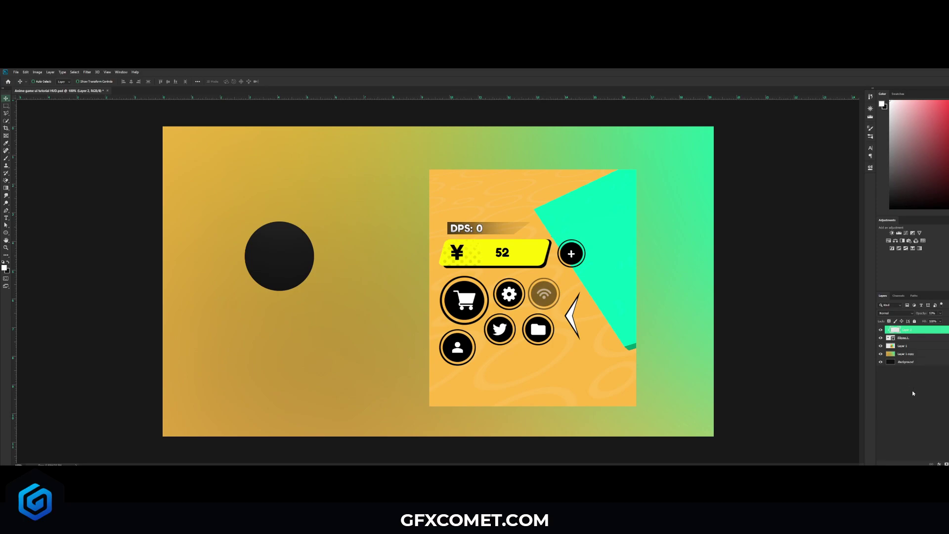
Duplicate the black circle's layer and place the copy above the clipped highlight layer.
left_click(899, 339)
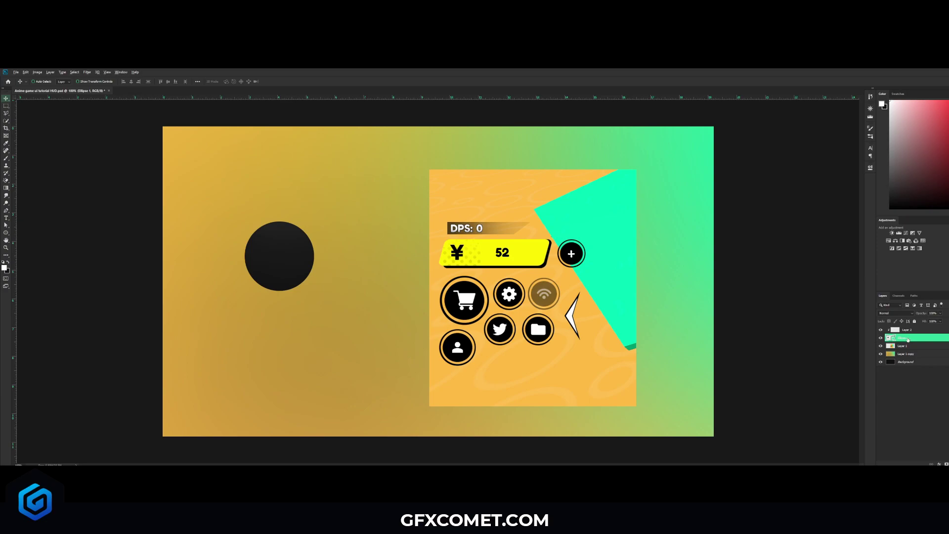
left_click_drag(906, 339, 916, 330)
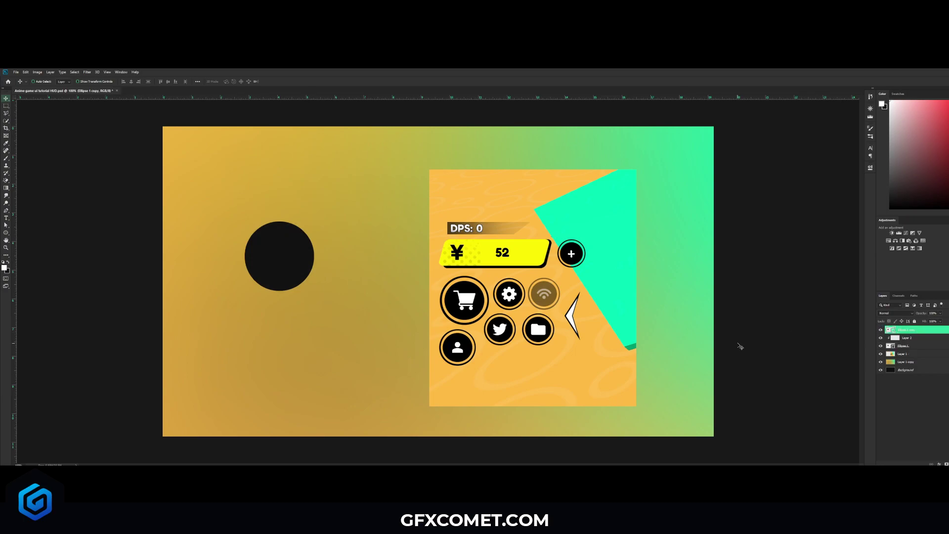
left_click_drag(277, 258, 380, 178)
key("ctrl+z")
key("ctrl+t")
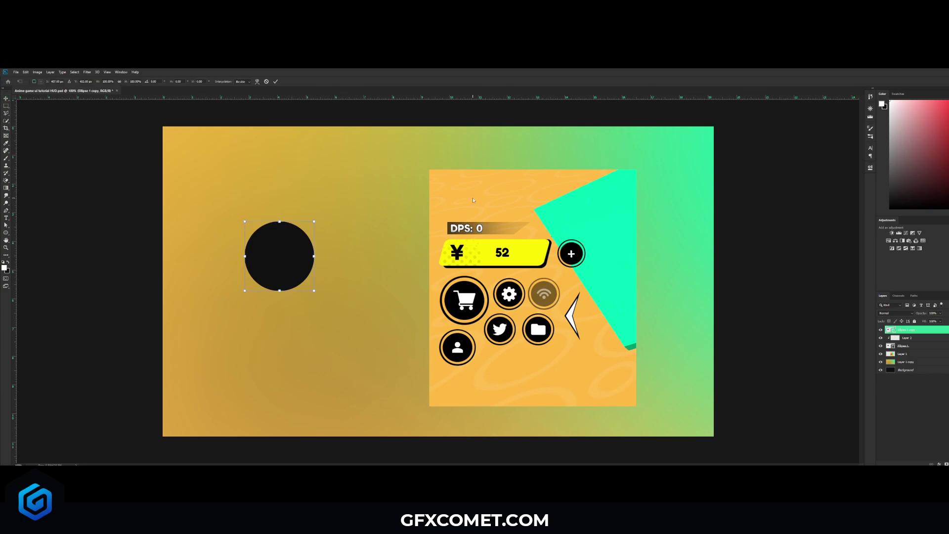
key("Return")
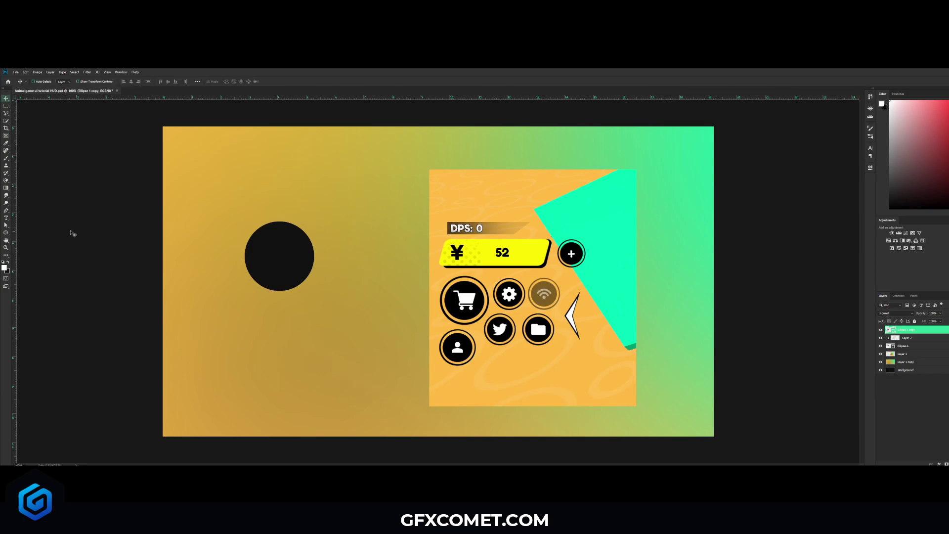
Remove the duplicate circle's fill and give it a solid cyan stroke to make a ring.
left_click(6, 233)
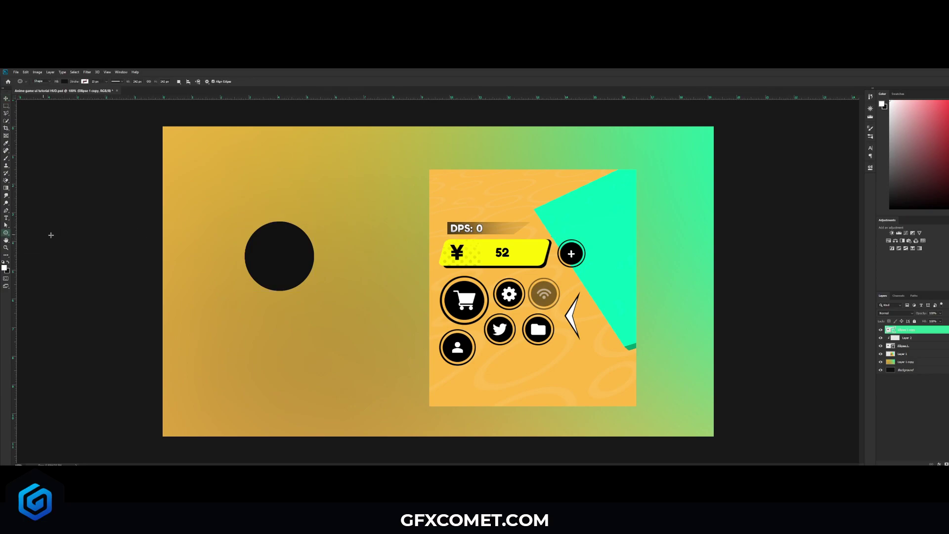
left_click(64, 81)
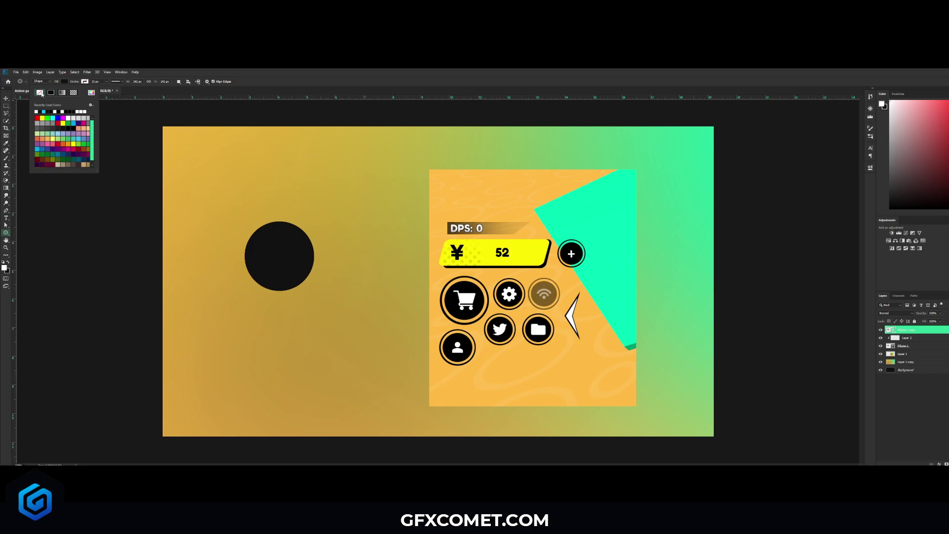
left_click(40, 93)
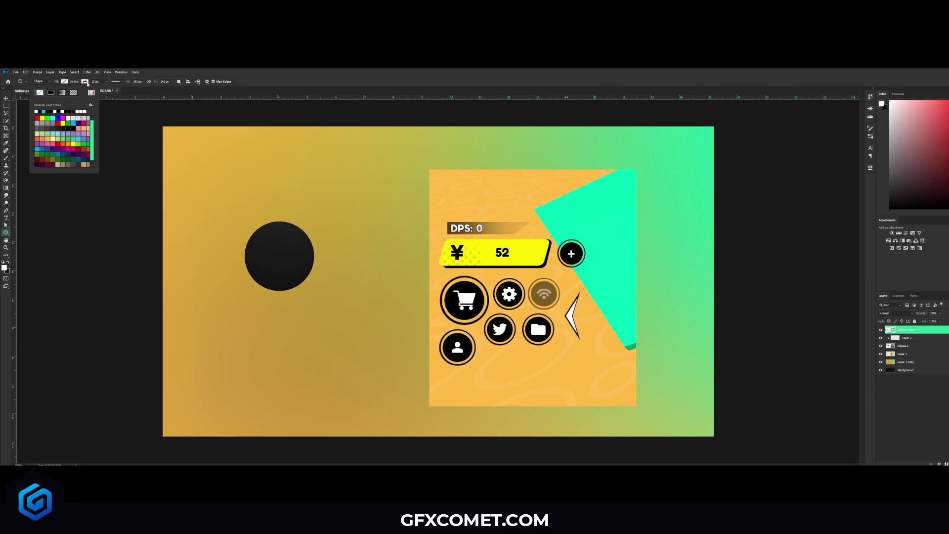
left_click(86, 81)
left_click(86, 82)
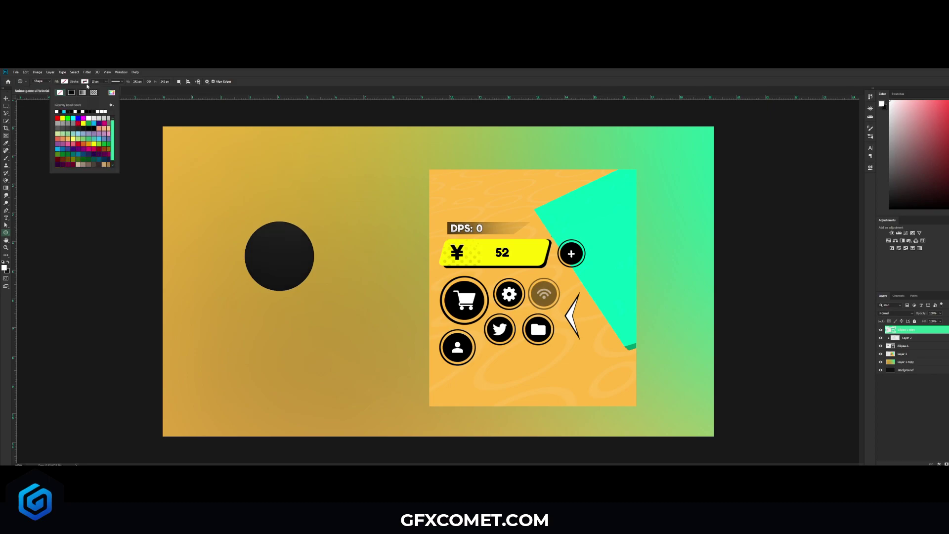
left_click(72, 92)
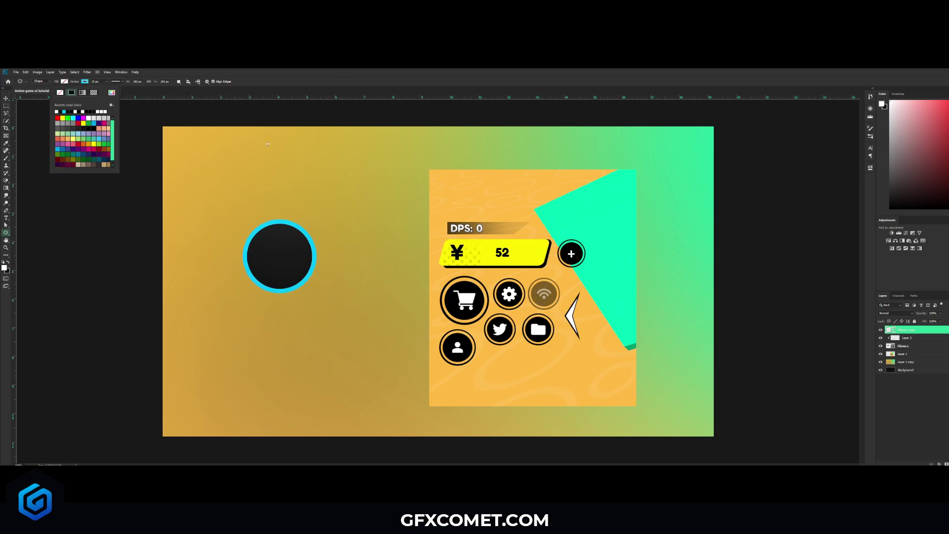
Scale the cyan ring up about its center to leave a narrow gap around the black circle.
left_click(6, 98)
left_click(6, 98)
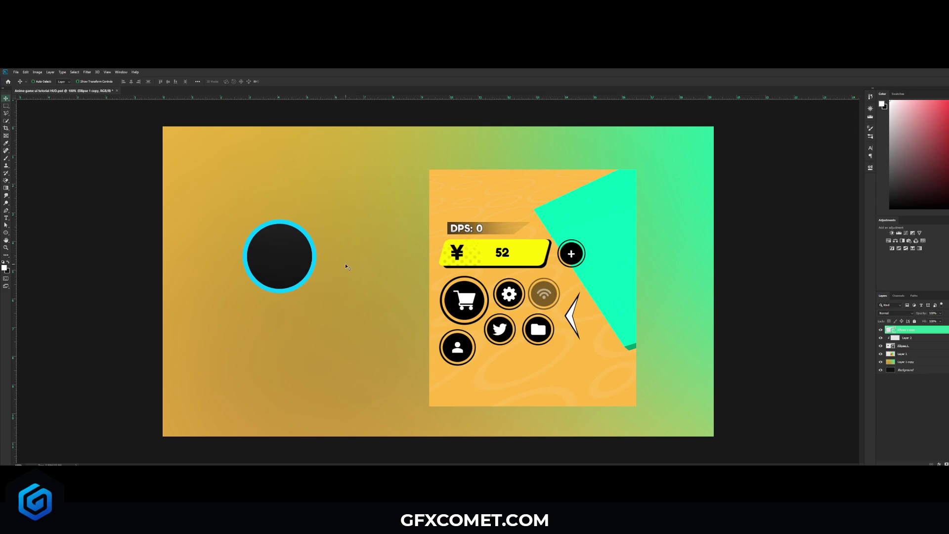
key("ctrl+t")
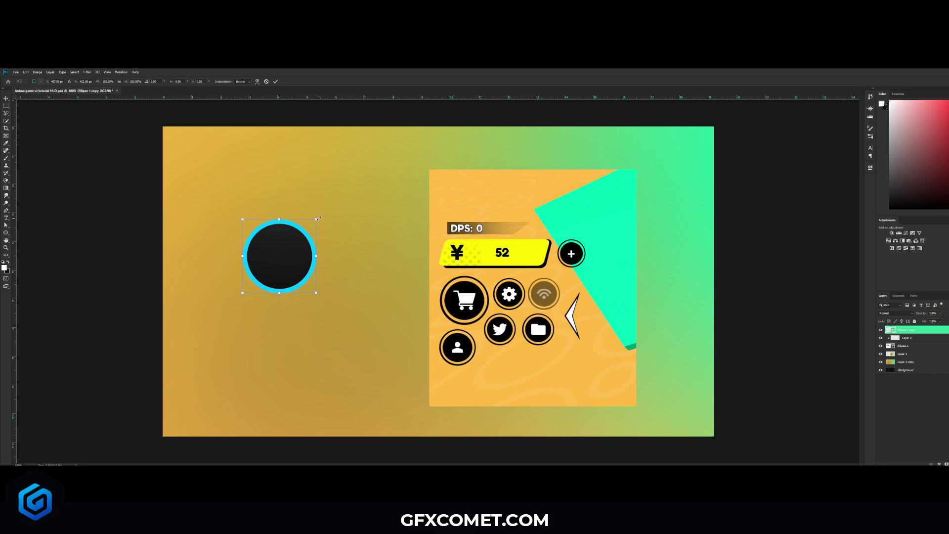
left_click_drag(317, 218, 323, 213)
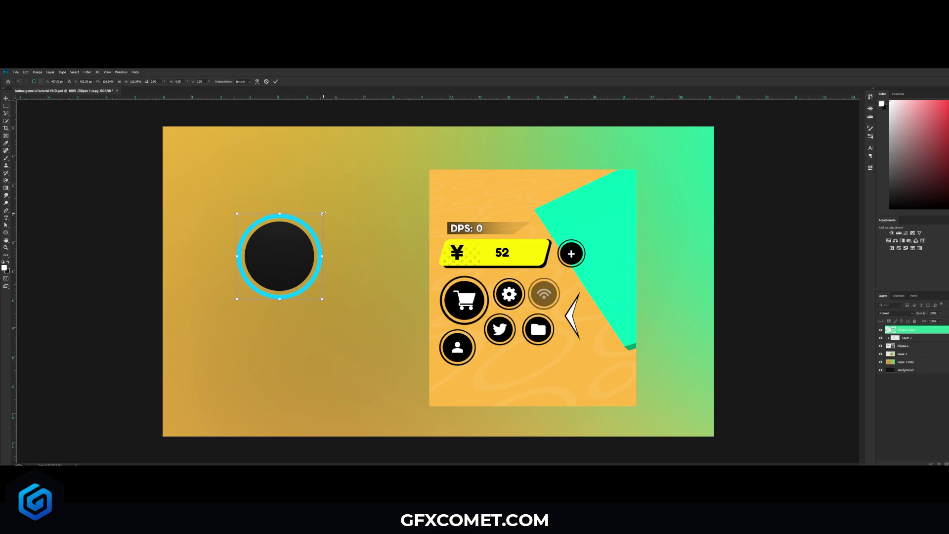
key("Return")
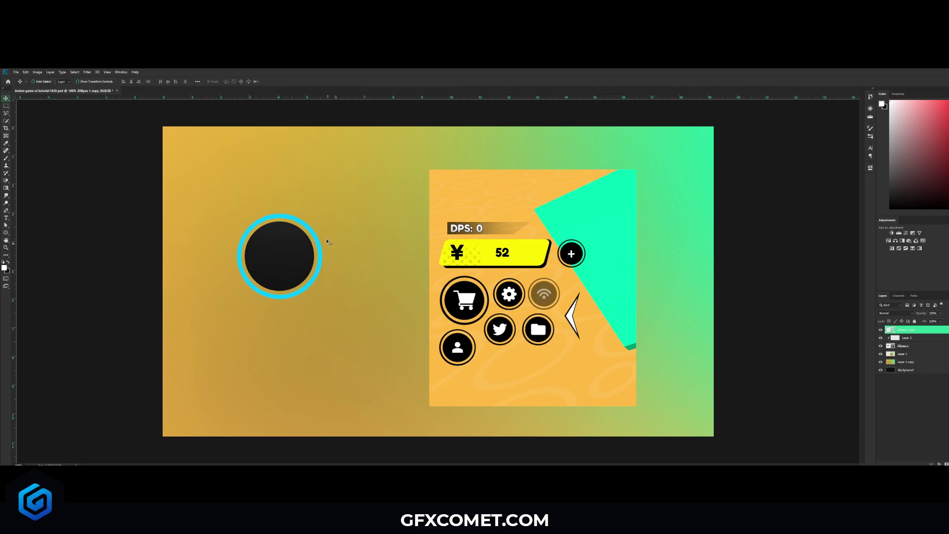
Make the ring's stroke thinner and recolor it with the recently used near-black.
left_click(6, 232)
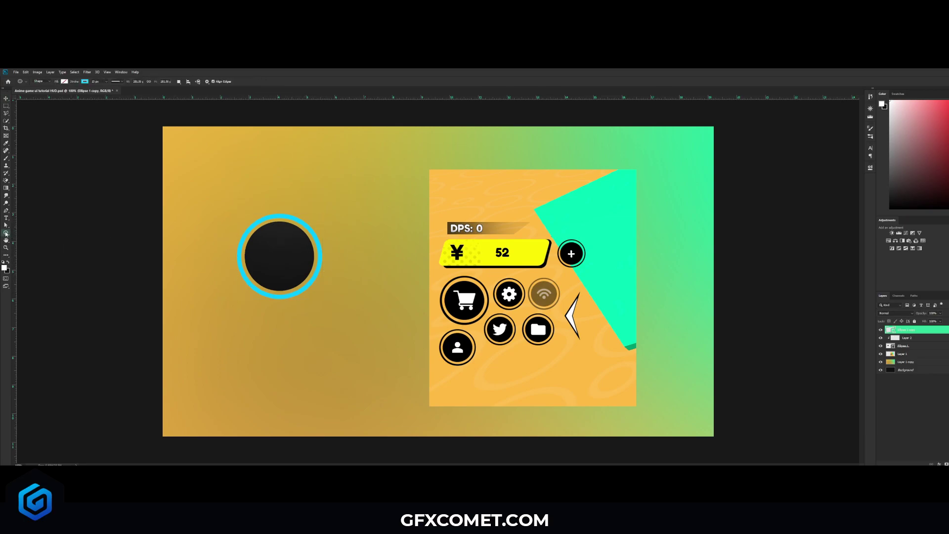
left_click(94, 81)
type("2")
left_click(85, 81)
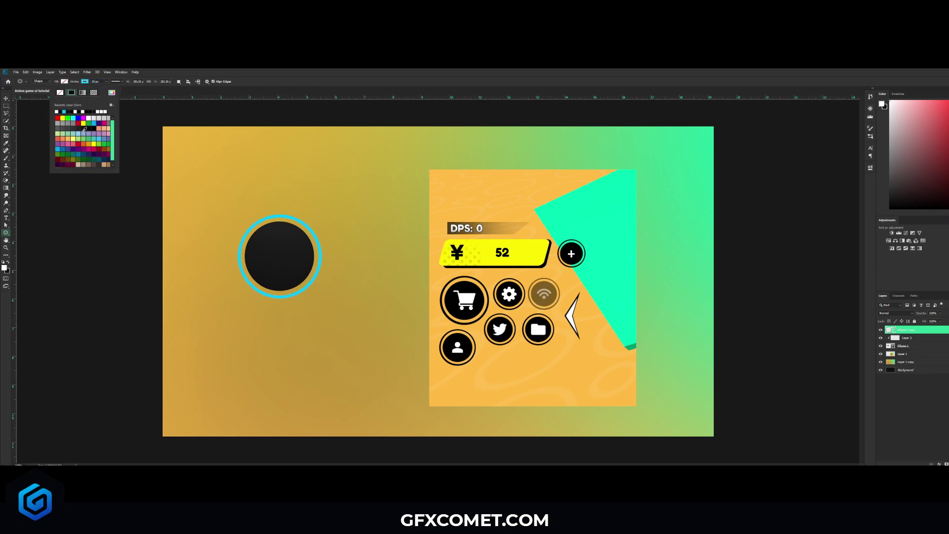
left_click(56, 111)
left_click(6, 99)
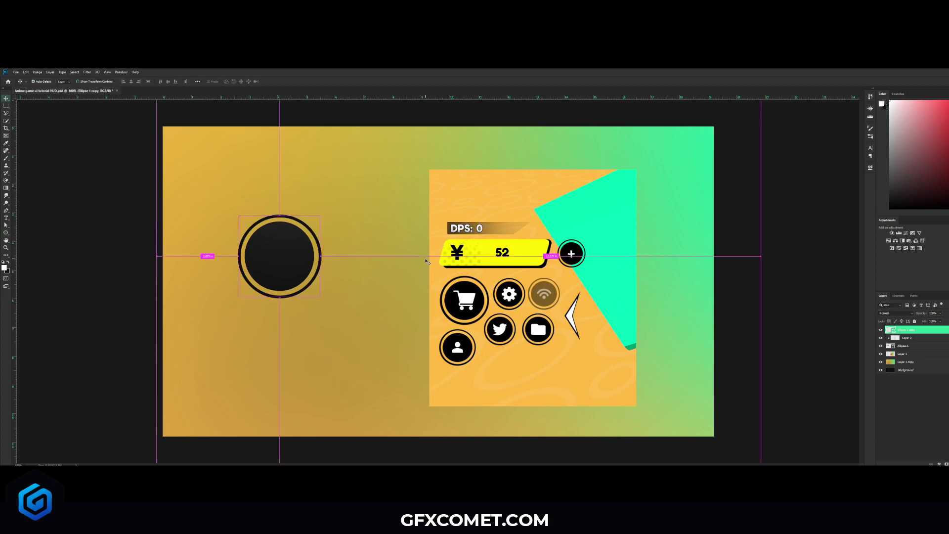
Group the ring, highlight and circle layers into one button group.
key("ctrl+minus")
key("ctrl+plus")
key("space")
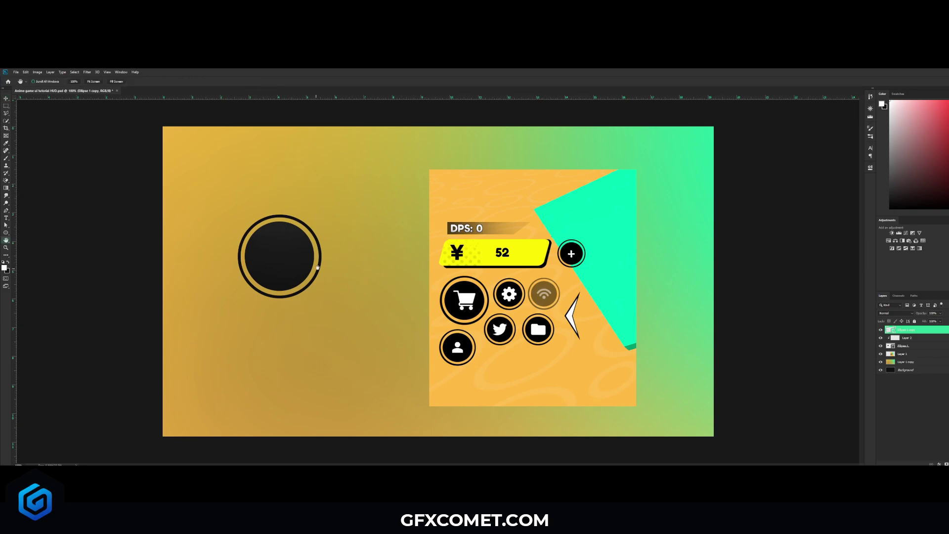
left_click(881, 331)
left_click(881, 331)
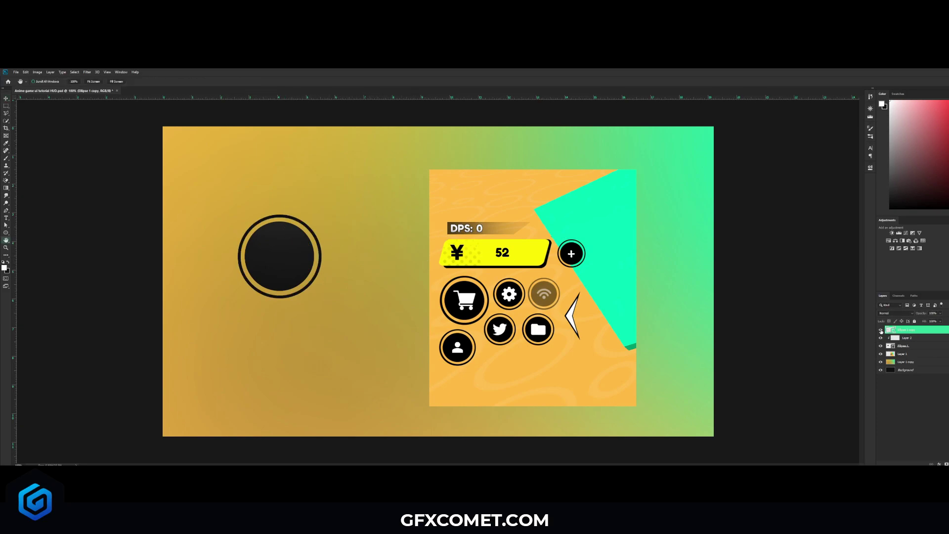
left_click(917, 347, "shift")
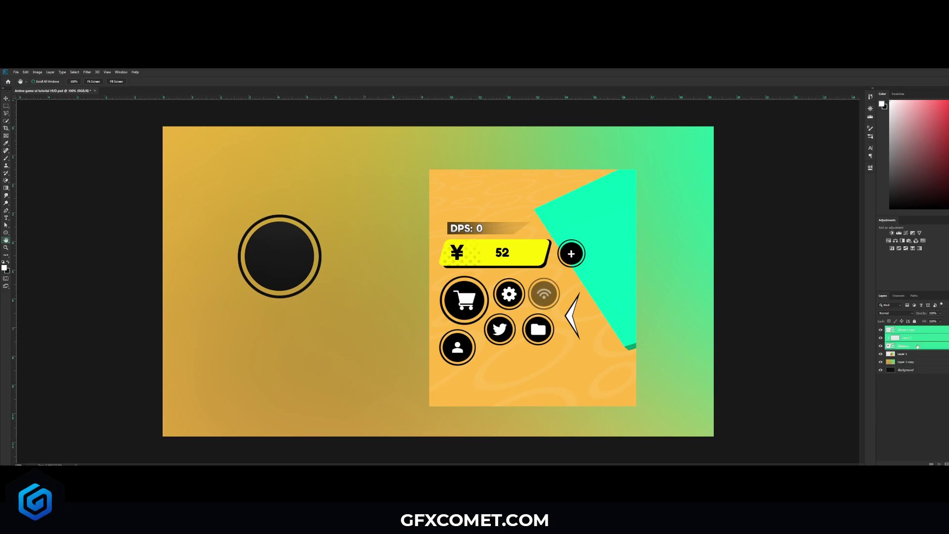
key("ctrl+g")
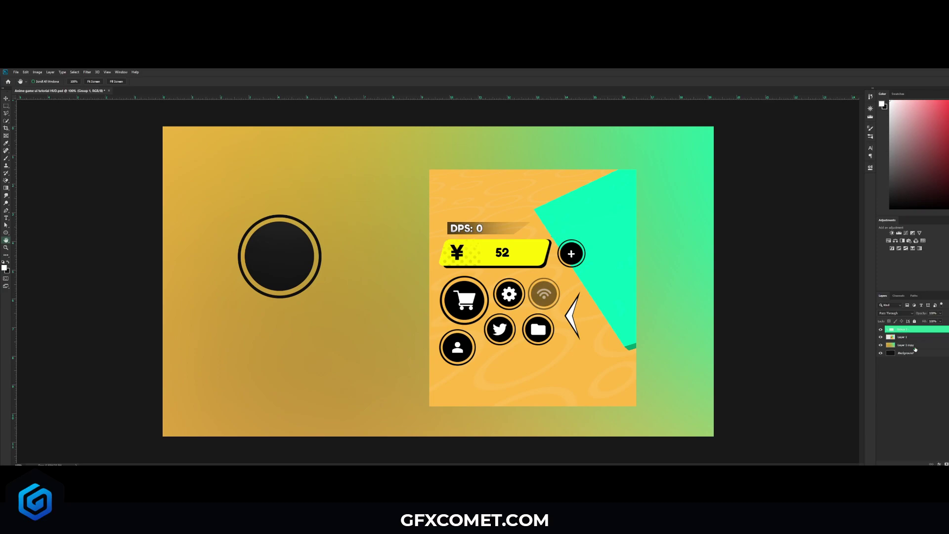
Shift the button group up and left, and place a duplicate of it directly to its right.
key("v")
left_click_drag(316, 255, 273, 229)
key("ctrl+j")
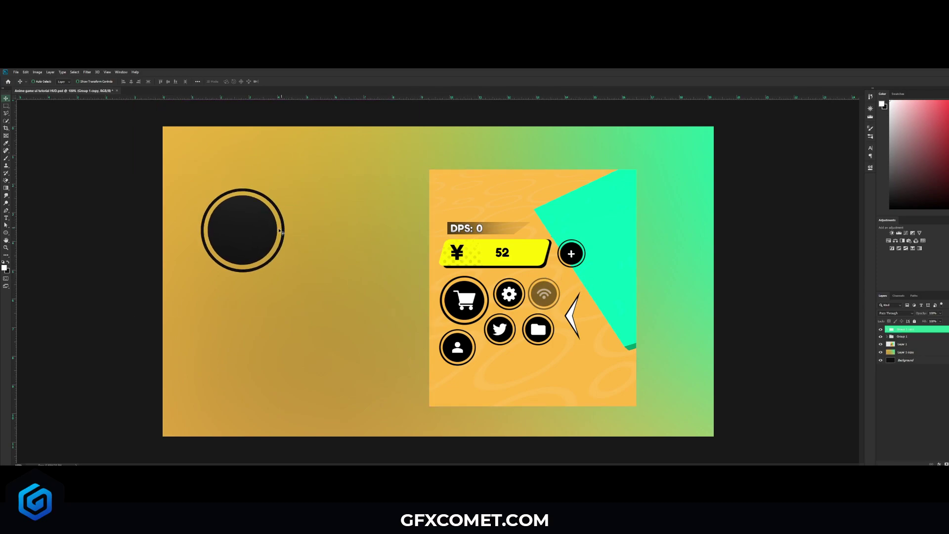
left_click_drag(280, 231, 365, 232)
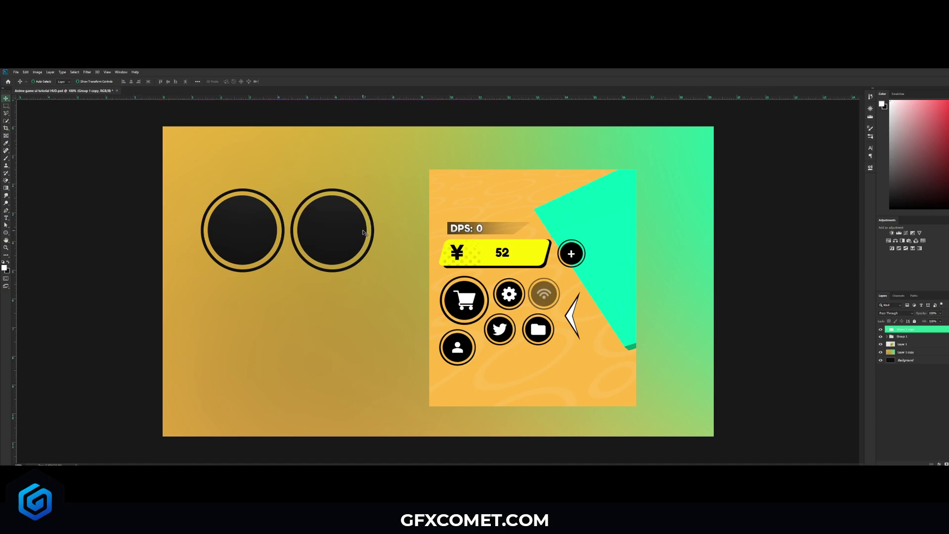
Scale the duplicate button down to about half size and position it close beside the large button.
key("ctrl+t")
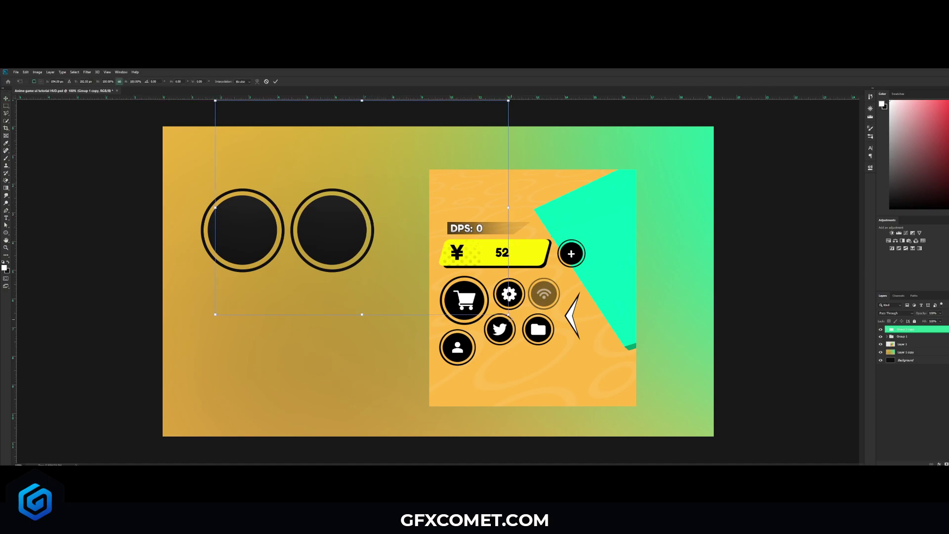
left_click_drag(509, 314, 428, 280)
key("Return")
left_click_drag(374, 222, 341, 219)
Set the small button's outer ring stroke to 5 px and collapse its layer group.
left_click(887, 330)
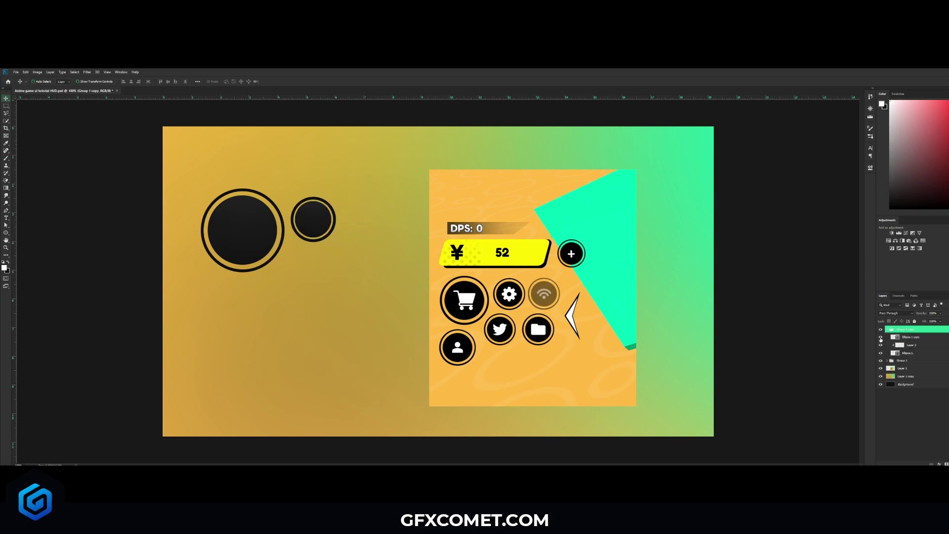
left_click(881, 337)
left_click(880, 337)
left_click(909, 337)
key("u")
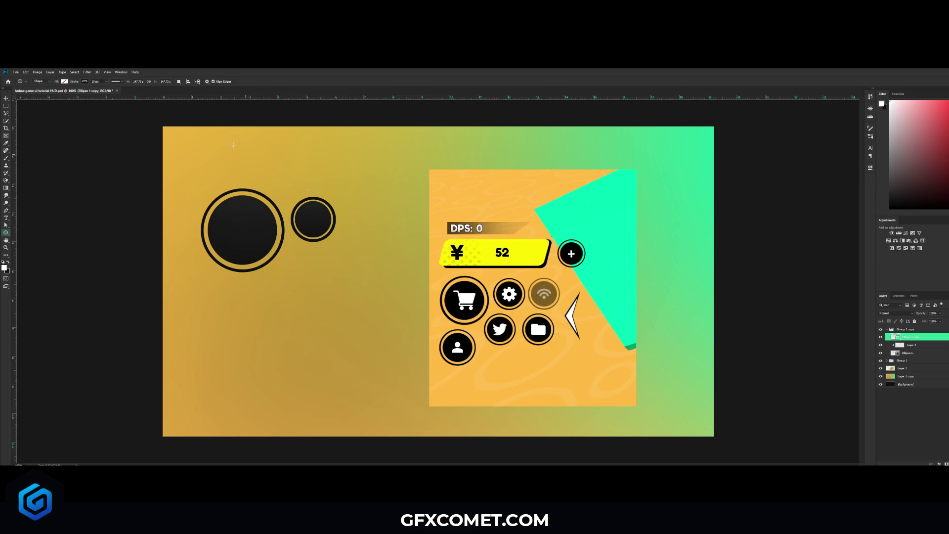
left_click(95, 82)
type("5")
key("Return")
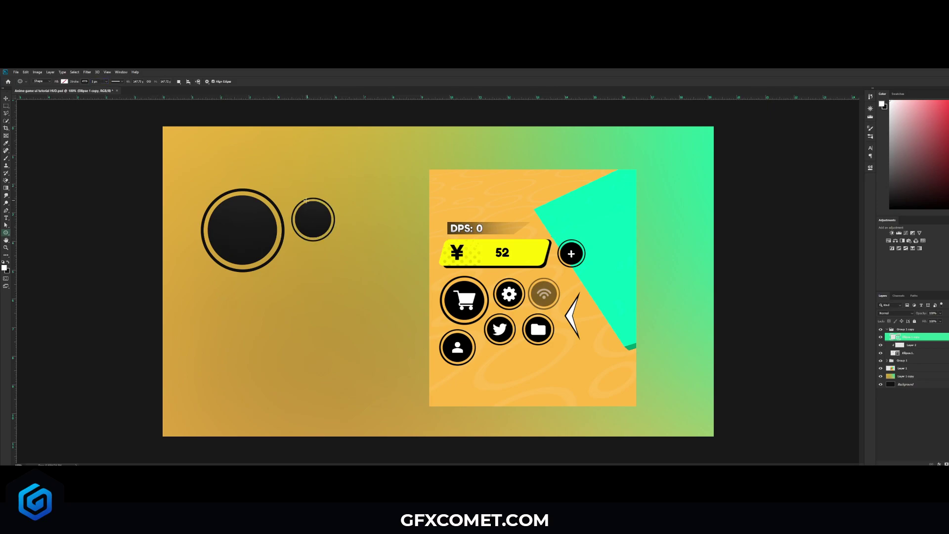
key("v")
left_click(889, 331)
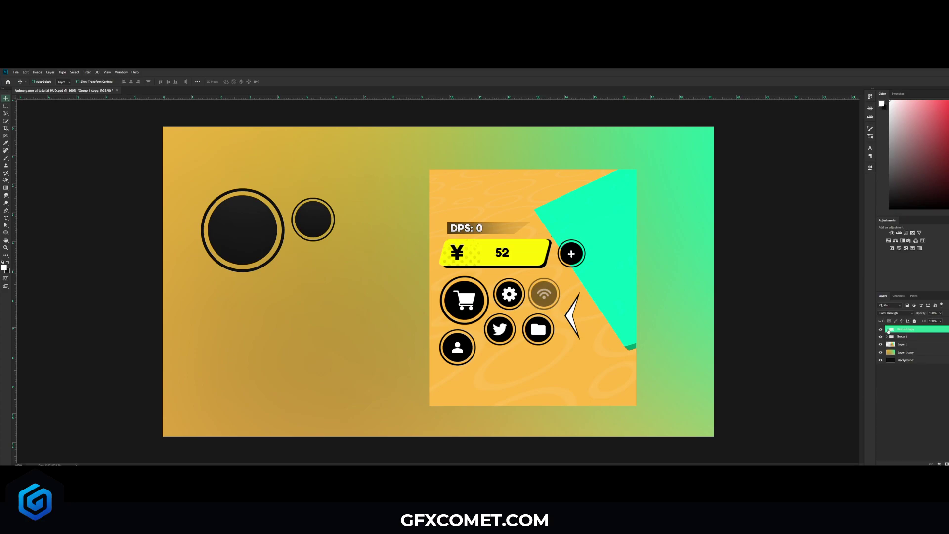
Move the small button slightly right and scale the large button down a little.
left_click_drag(332, 225, 339, 227)
left_click(903, 337)
key("ctrl+t")
left_click_drag(420, 100, 396, 116)
key("Return")
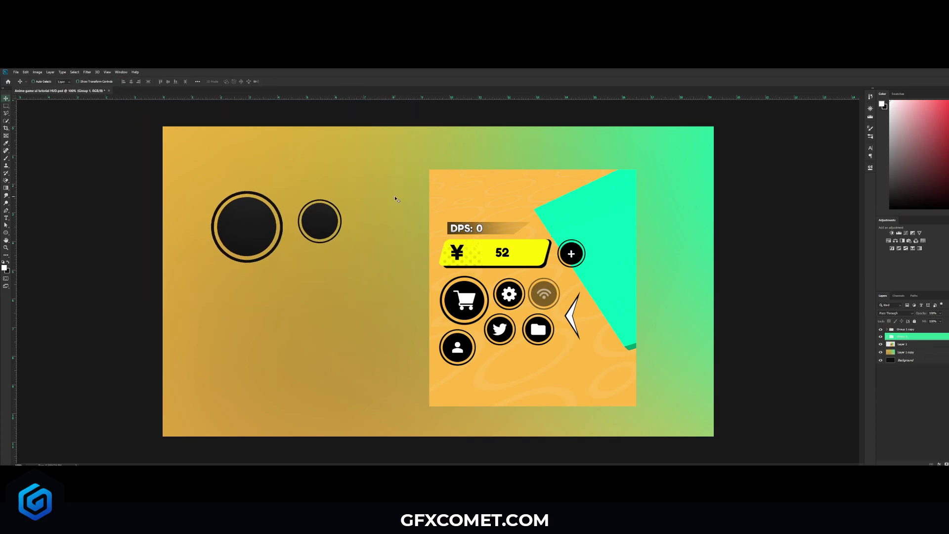
Move both buttons down and left on the canvas, and place a copy of the small button below the large one.
left_click_drag(387, 203, 358, 251)
left_click(905, 329)
left_click_drag(383, 222, 347, 273)
key("Up")
key("Left")
key("Up")
key("Left")
key("Up")
key("Left")
key("Up")
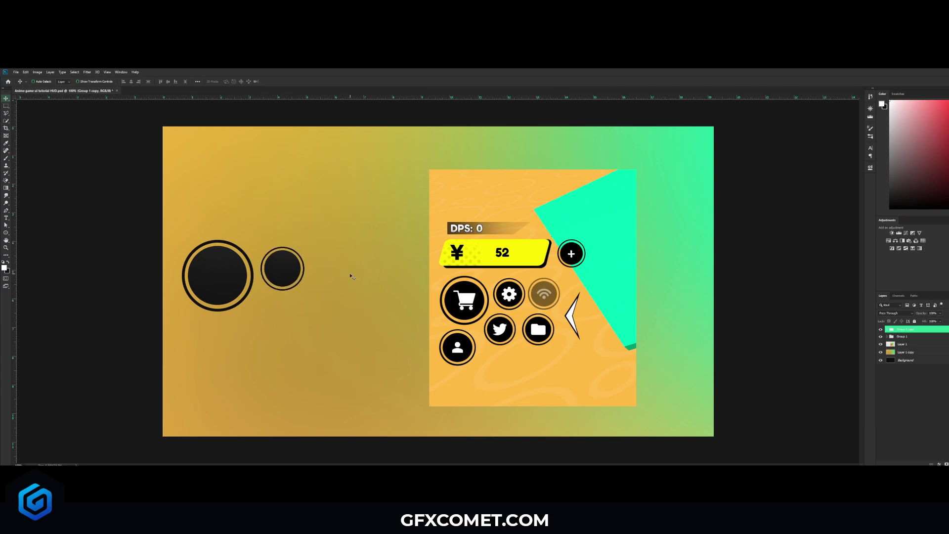
left_click_drag(297, 275, 231, 352)
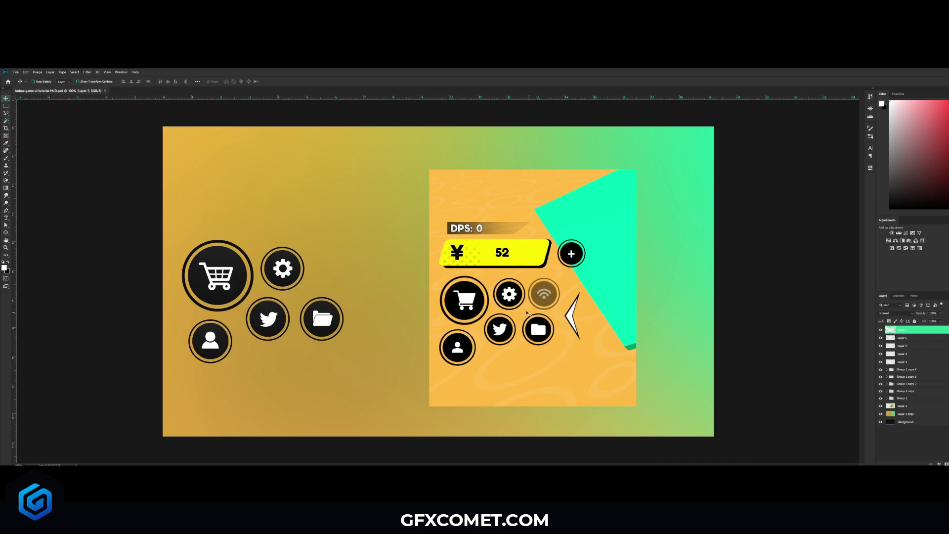
Group all the button and icon layers together and move the group slightly up.
left_click(902, 398, "shift")
key("ctrl+g")
mouse_move(313, 263)
left_mouse_down()
mouse_move(312, 302)
mouse_move(312, 258)
left_mouse_up()
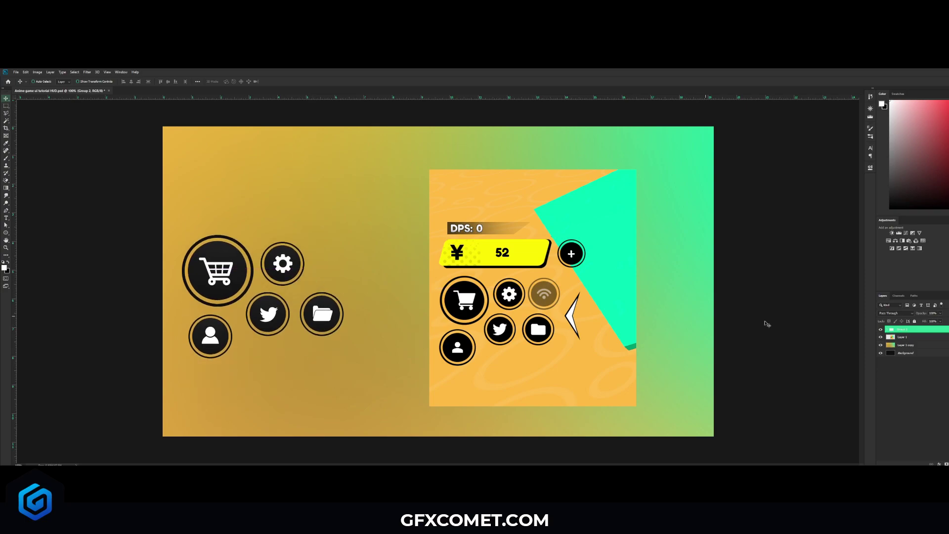
Duplicate the full button group, keep the original hidden as a backup, and scale the copy down about its center.
key("ctrl+j")
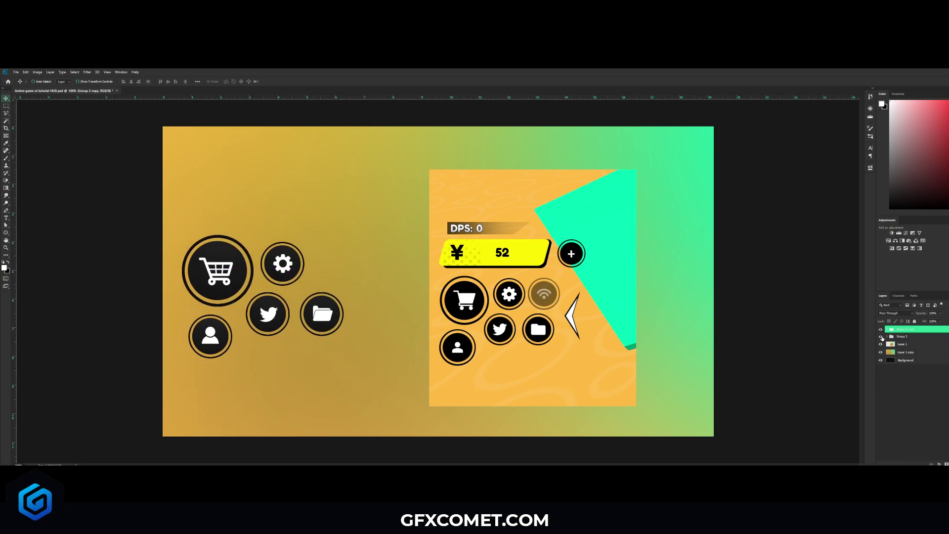
left_click(880, 337)
key("ctrl+t")
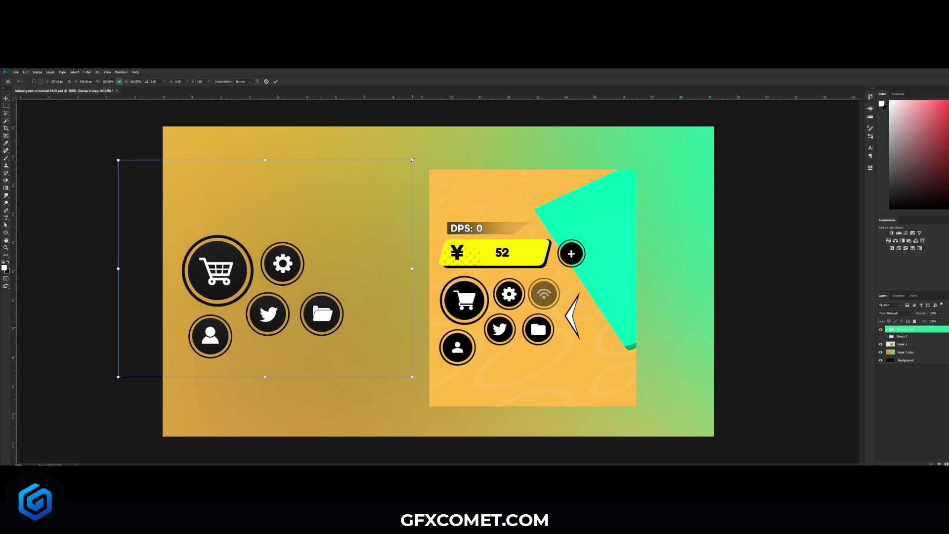
left_click_drag(413, 159, 377, 180)
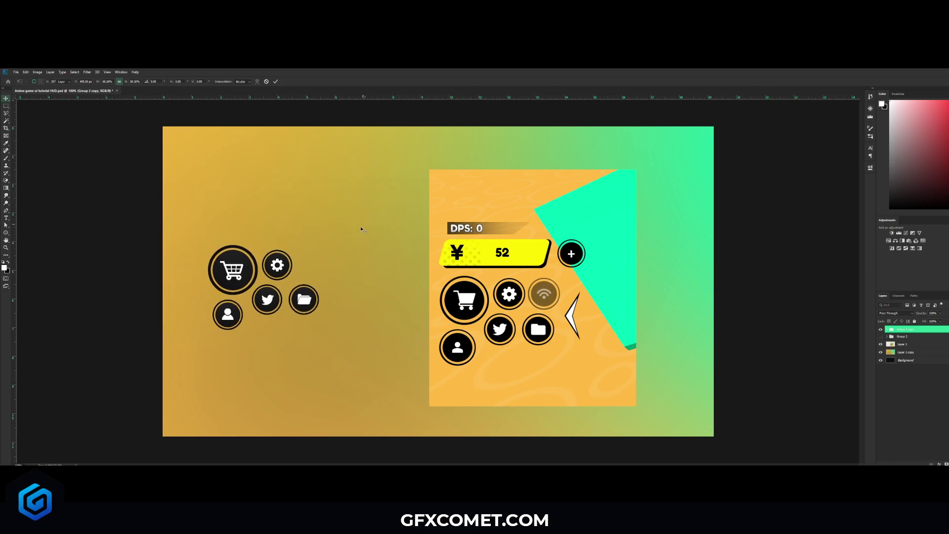
key("Return")
Move the scaled button group toward the canvas's left edge and slightly down, and save the document.
left_click_drag(362, 229, 330, 242)
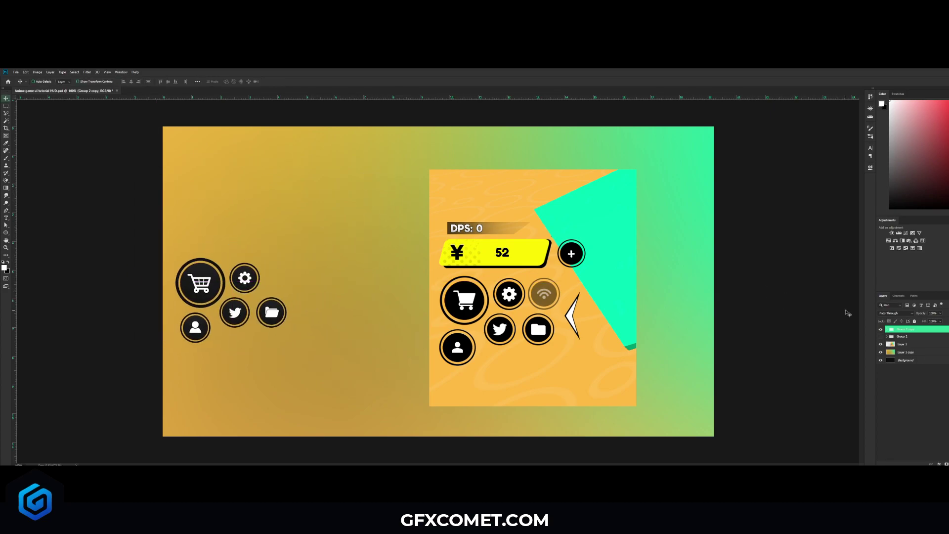
left_click_drag(384, 295, 384, 297)
key("ctrl+s")
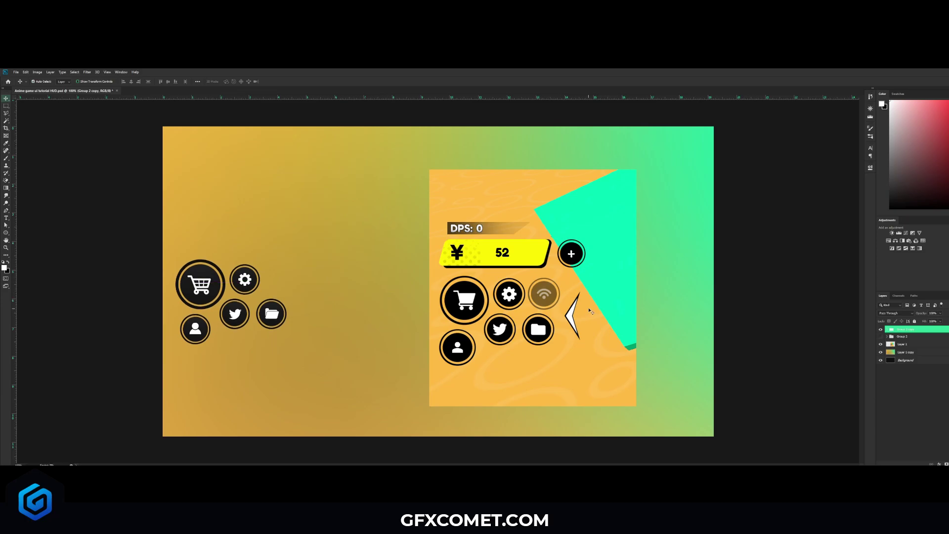
Save the document and examine the yellow currency bar in the reference screenshot.
key("ctrl+s")
key("ctrl+plus")
left_click_drag(599, 187, 465, 193)
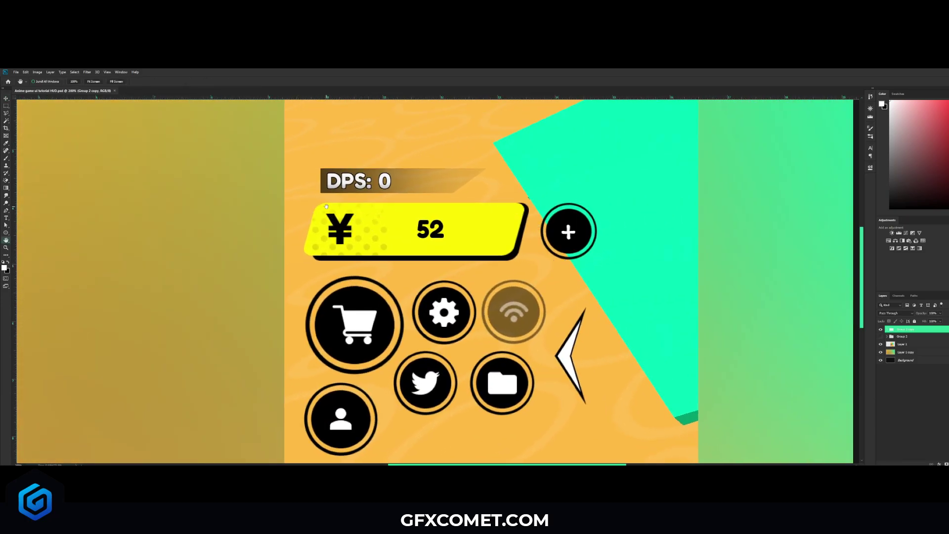
left_click_drag(326, 207, 503, 222)
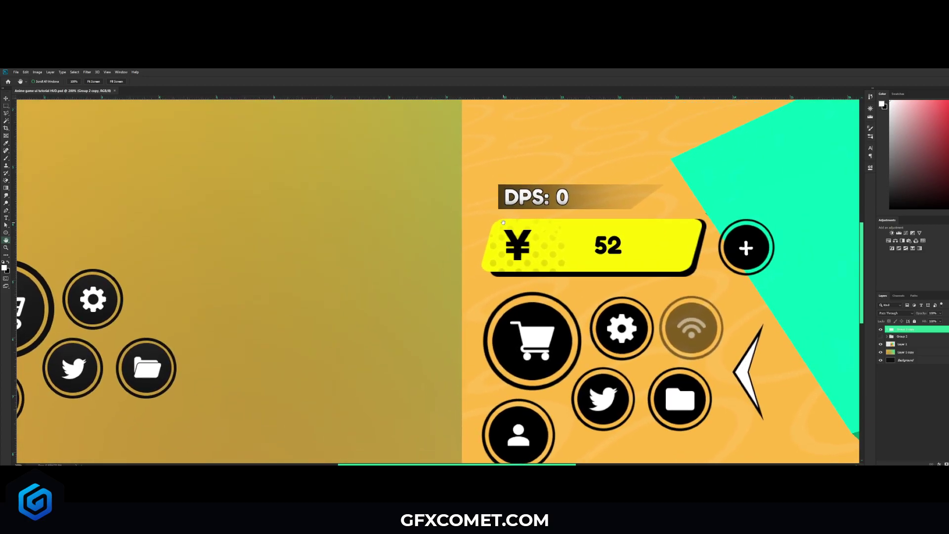
key("ctrl+minus")
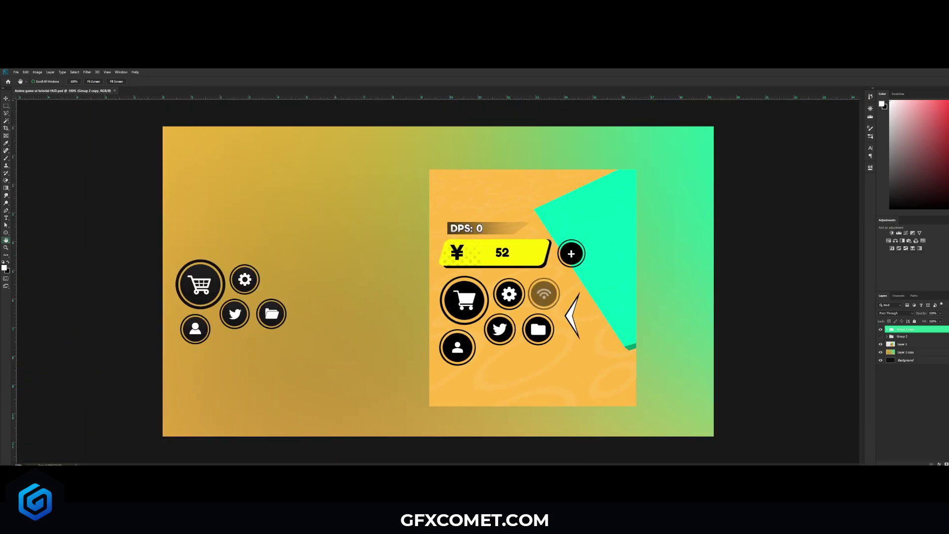
On a new layer, draw a white rounded rectangle with a 15 px corner radius above the icon buttons.
key("ctrl+shift+alt+n")
left_click(6, 233)
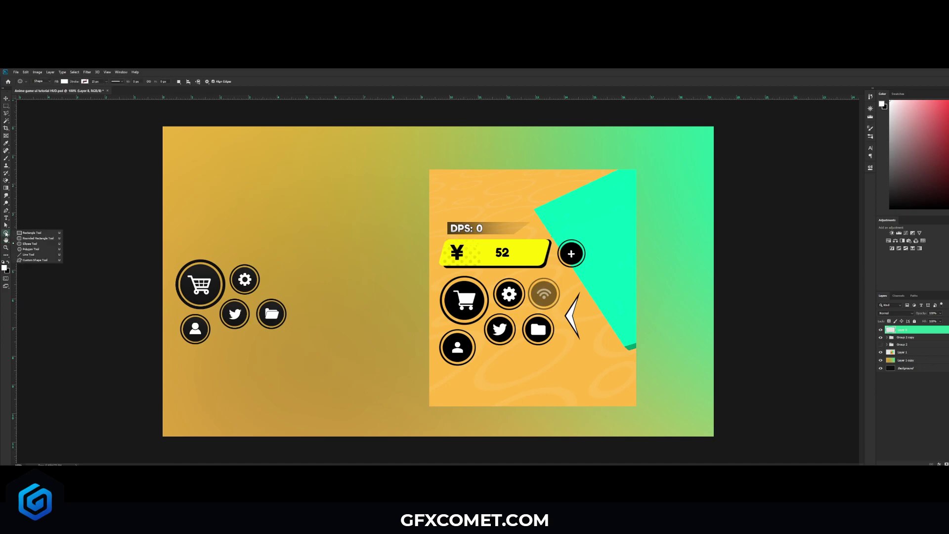
left_click(42, 240)
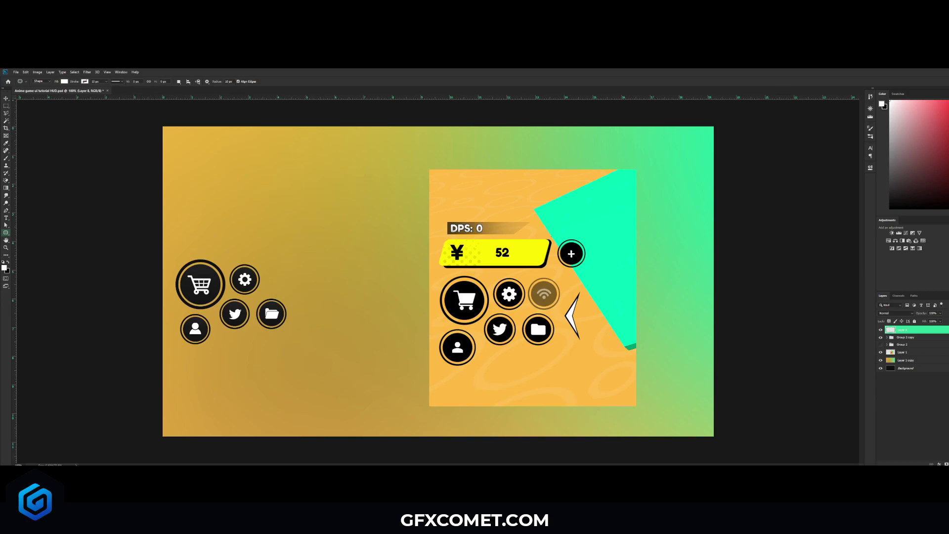
left_click(228, 81)
type("15")
left_click(87, 83)
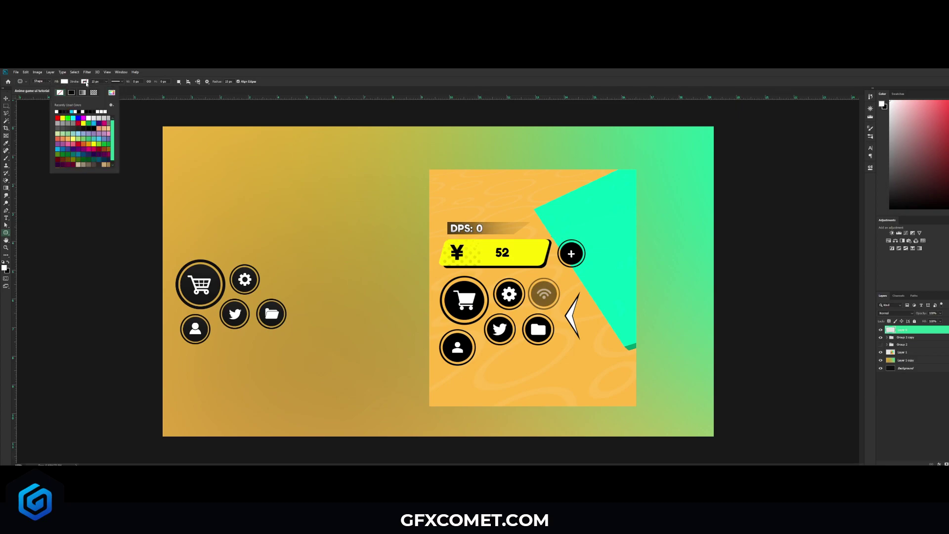
left_click(208, 77)
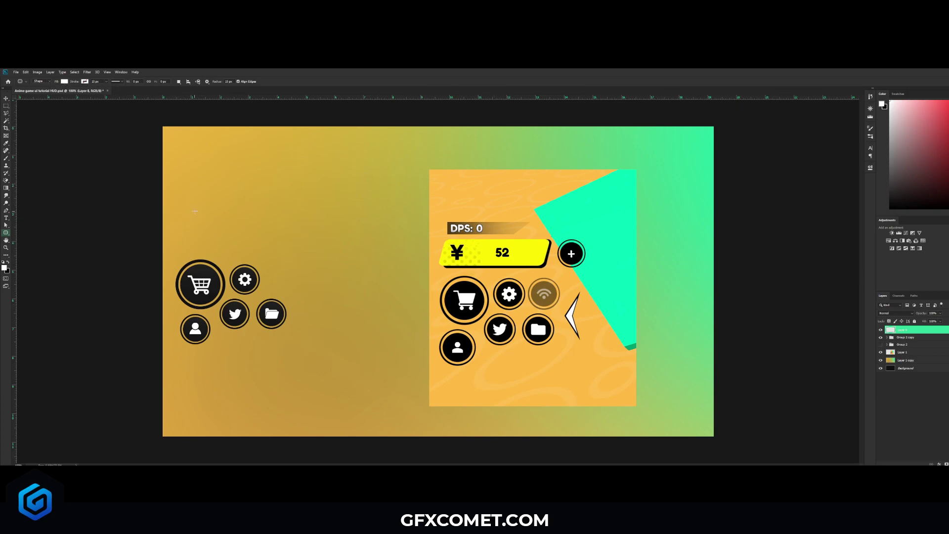
left_click_drag(195, 212, 309, 242)
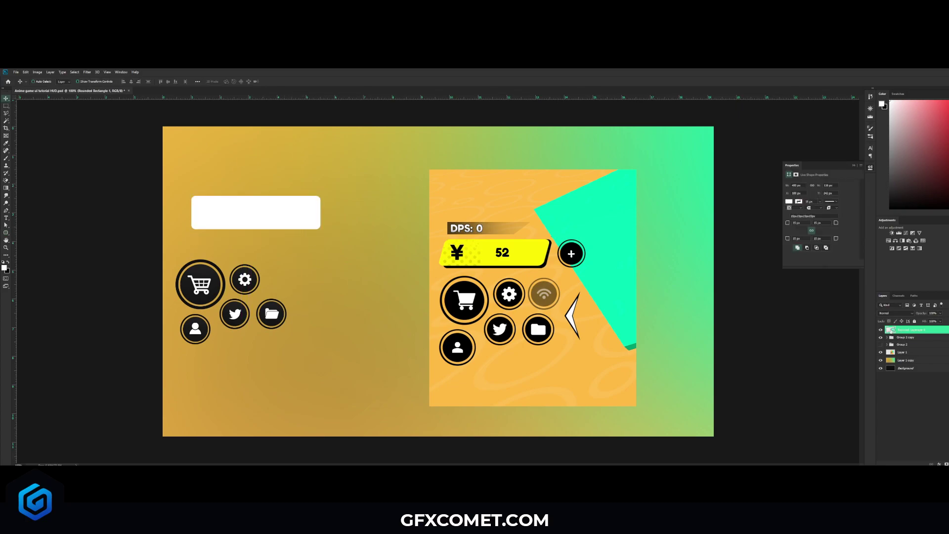
Recolor the rounded rectangle with the yellow sampled from the reference's currency bar.
double_click(890, 330)
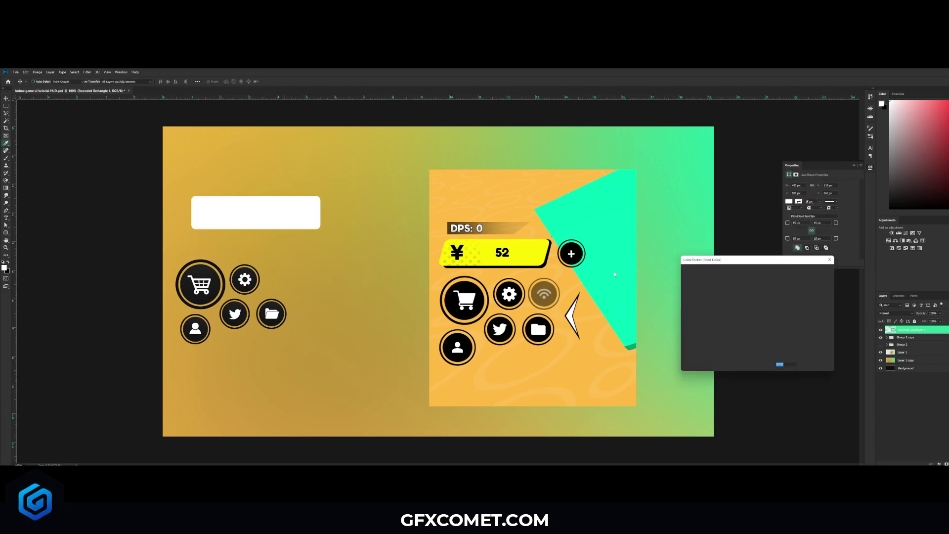
left_click(540, 251)
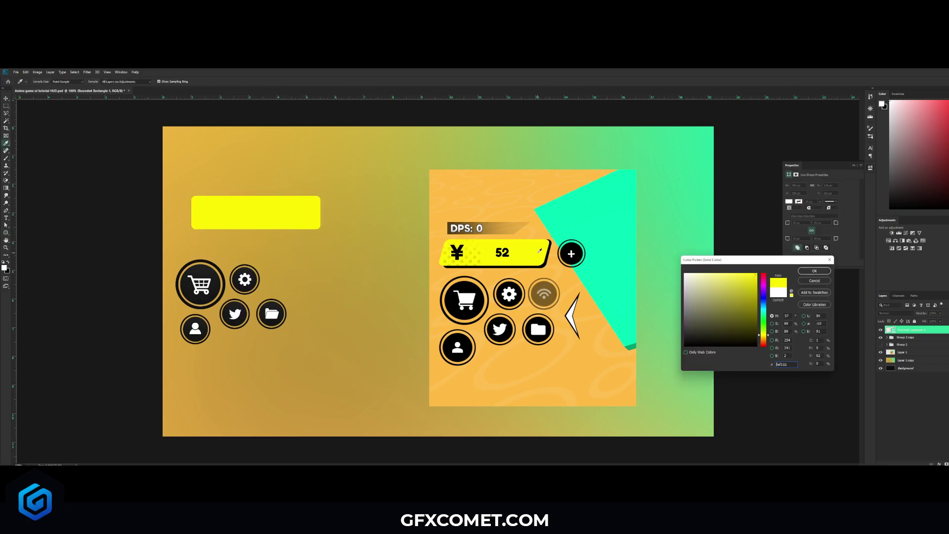
left_click(815, 271)
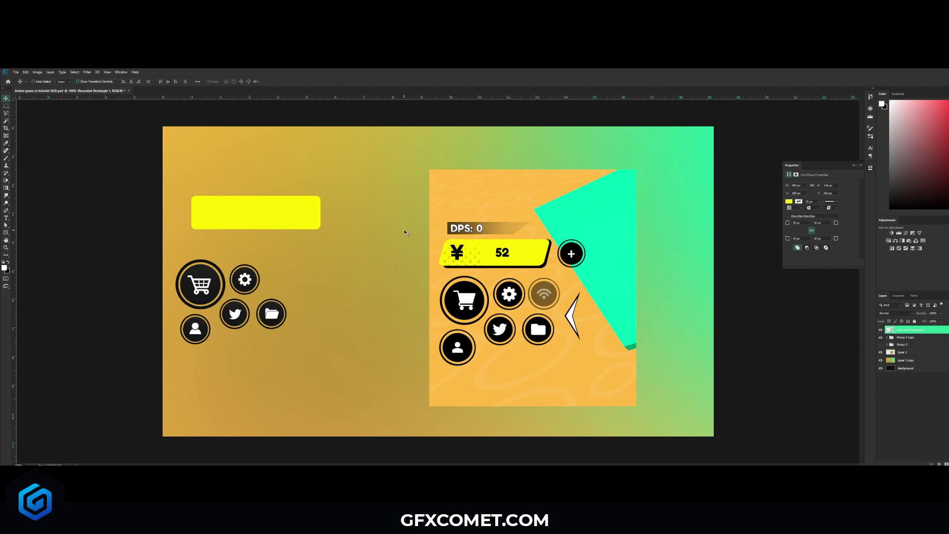
Skew the yellow bar so its upper corners lean right, and nudge the bar slightly up and left.
key("ctrl+t")
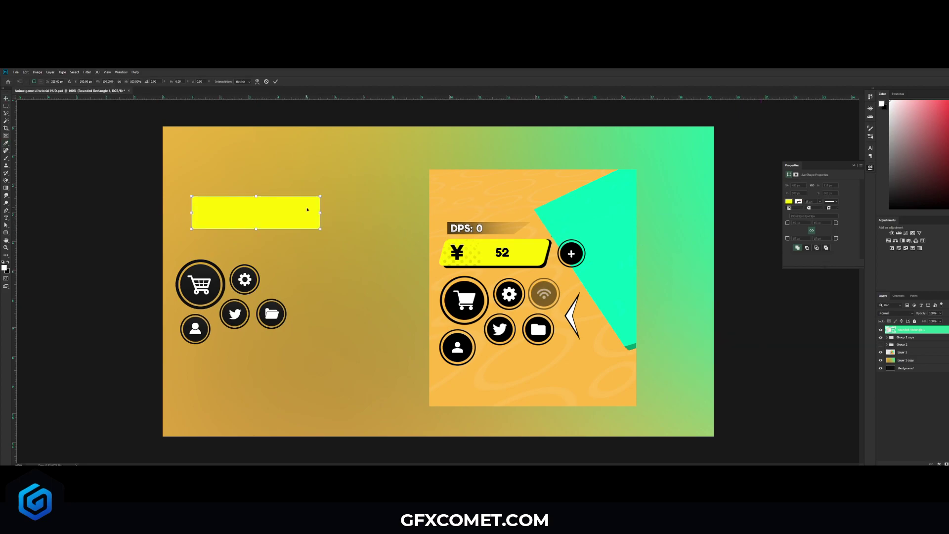
right_click(307, 210)
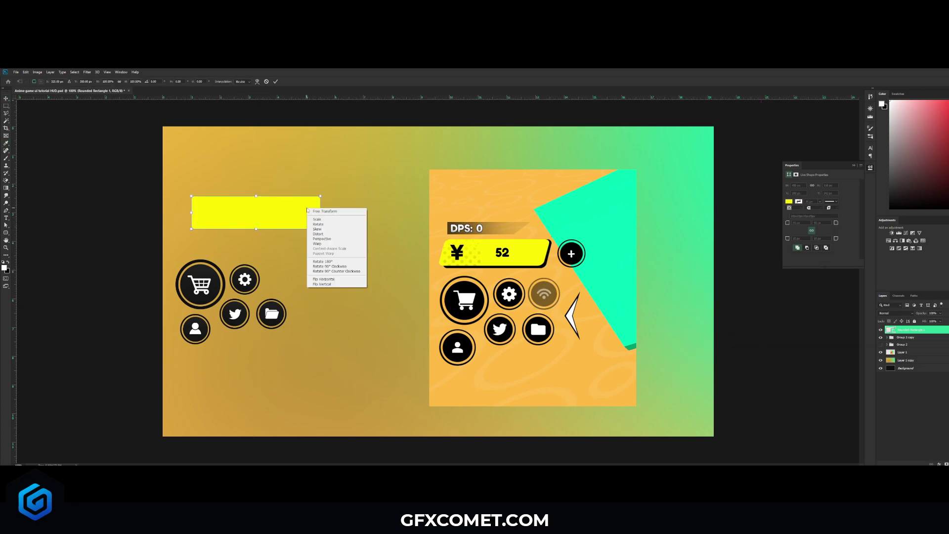
left_click(330, 230)
left_click_drag(321, 196, 325, 197)
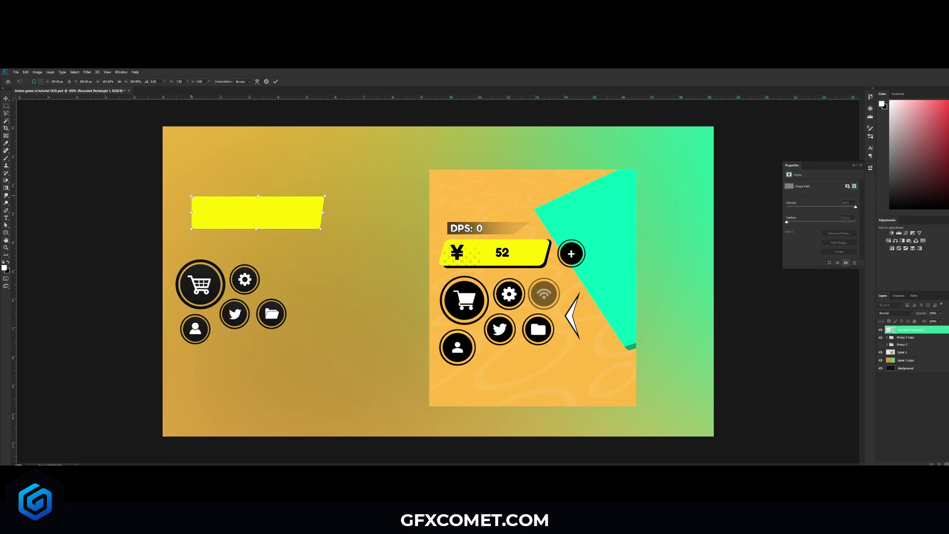
left_click_drag(191, 196, 197, 196)
key("Return")
left_click_drag(309, 211, 306, 207)
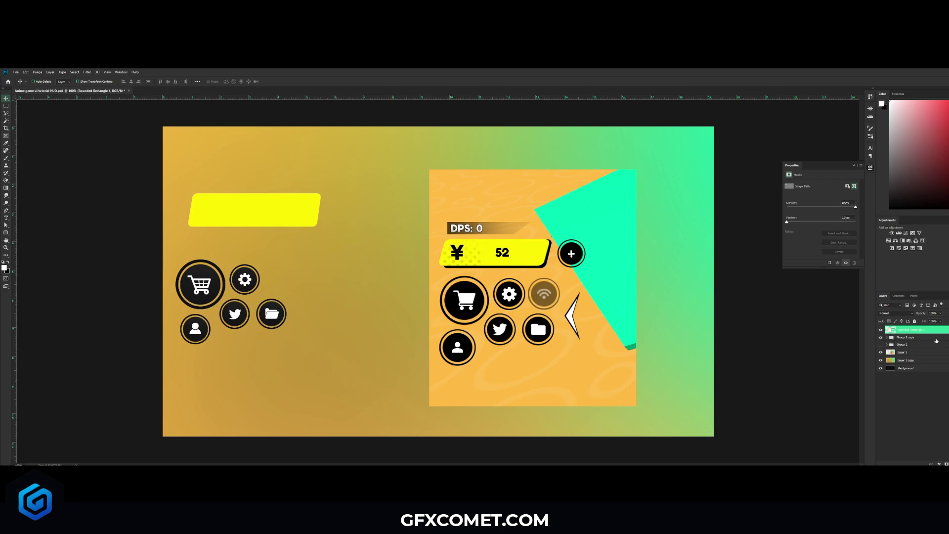
Place a copy of the bar beneath the original, offset slightly down and right, and fill it with the reference's black shadow color.
left_click_drag(916, 330, 899, 342)
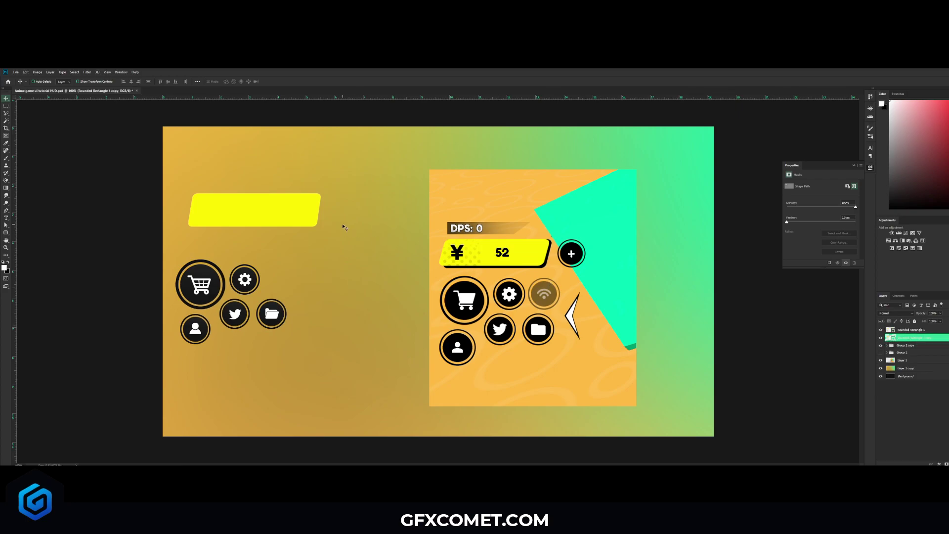
left_click_drag(337, 224, 339, 228)
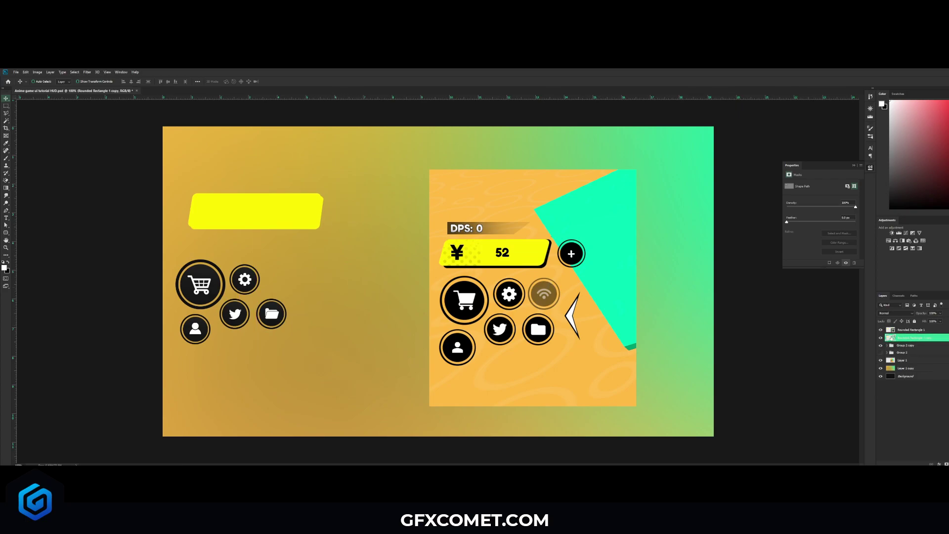
double_click(892, 339)
left_click(550, 249)
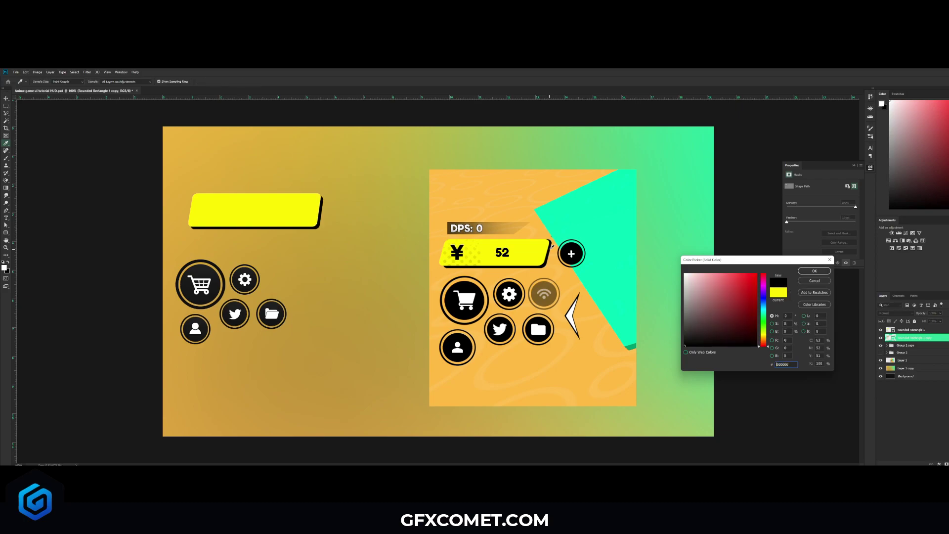
left_click(548, 251)
left_click(815, 270)
Skew the black shadow bar slightly at its upper-right corner to fit the yellow bar's edge.
key("ctrl+t")
right_click(323, 204)
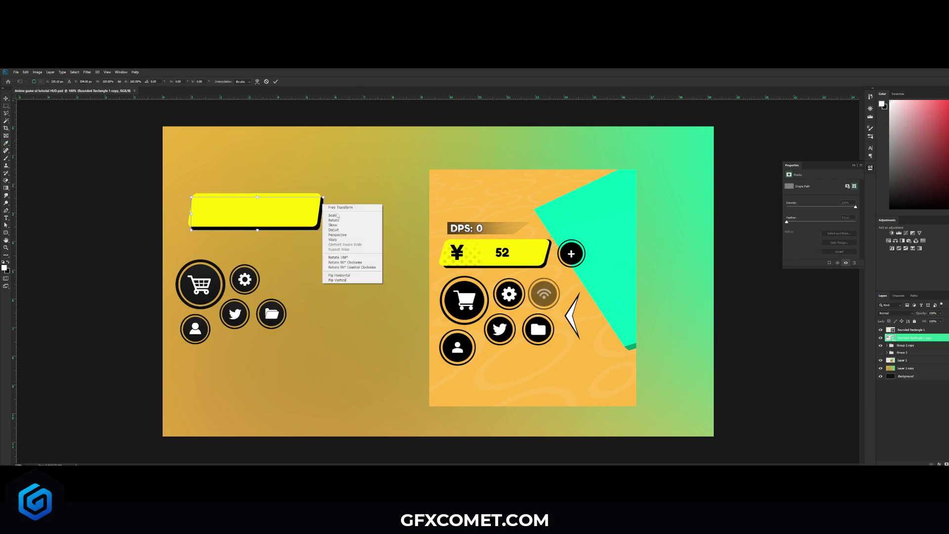
left_click(348, 226)
left_click_drag(323, 197, 324, 196)
key("Return")
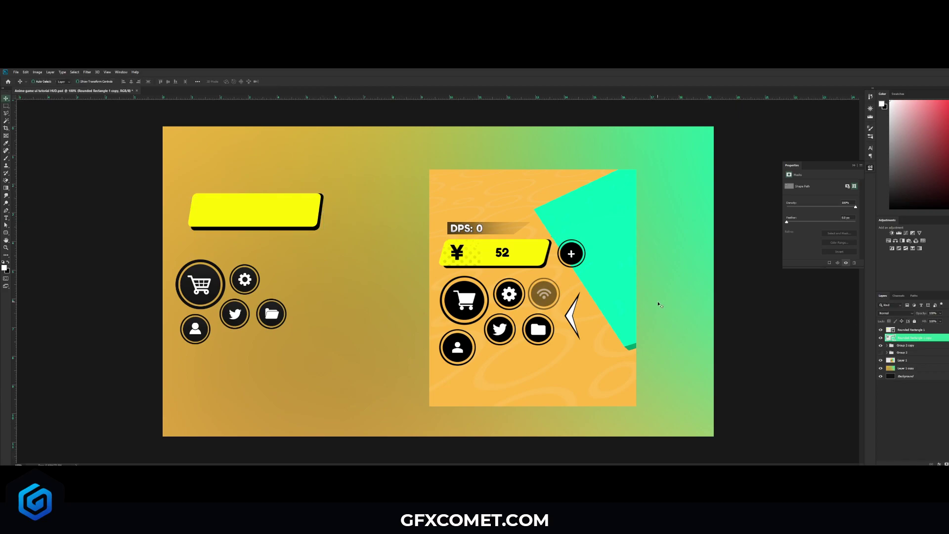
Draw a small black circle on a new layer and copy it into an evenly spaced row of five dots below the icon buttons.
left_click(927, 331)
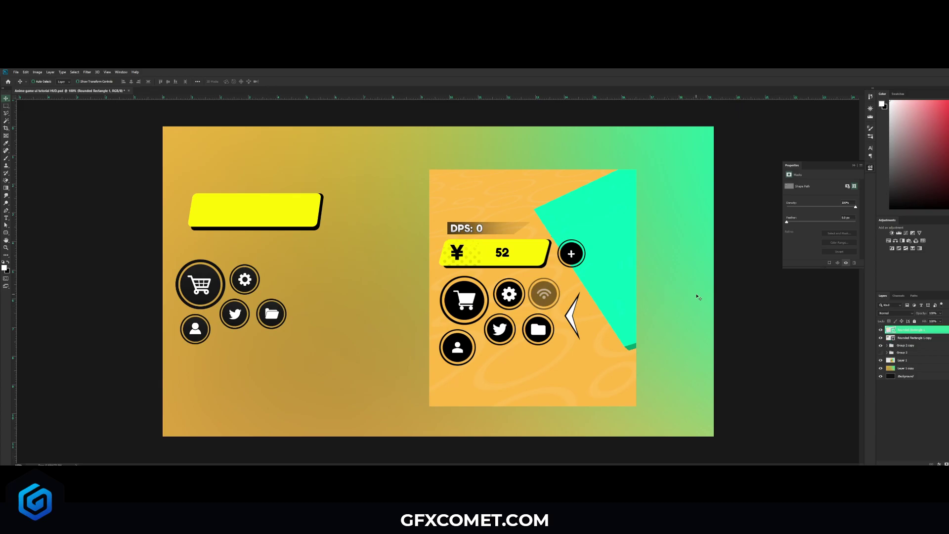
key("ctrl+plus")
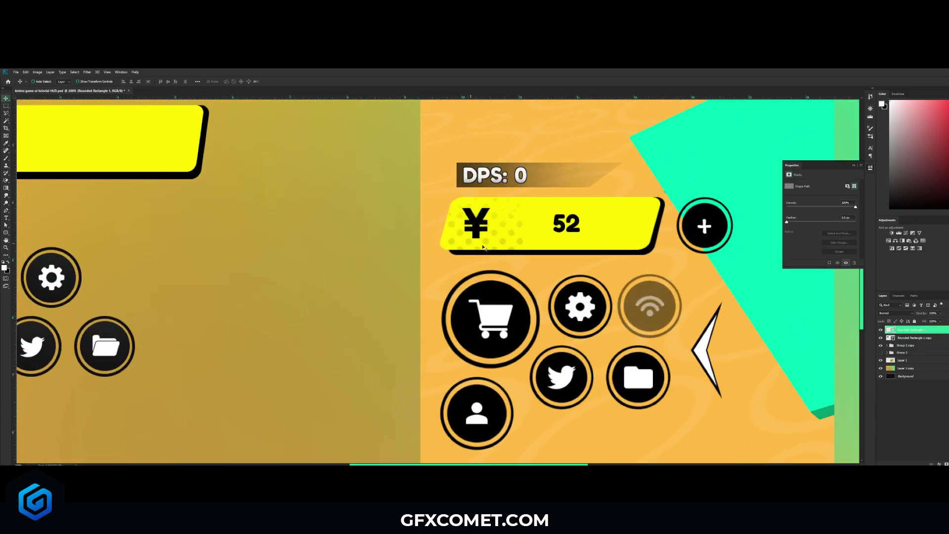
key("ctrl+minus")
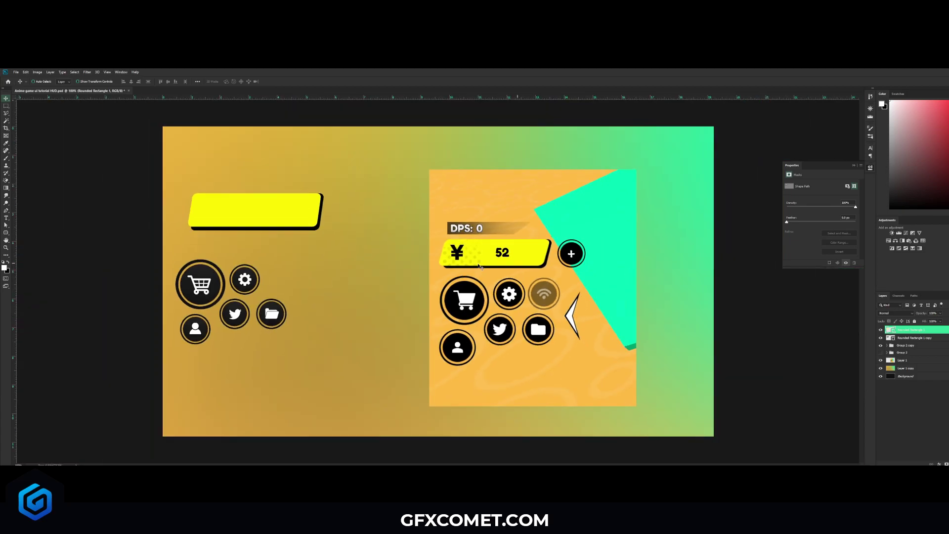
key("ctrl+shift+alt+n")
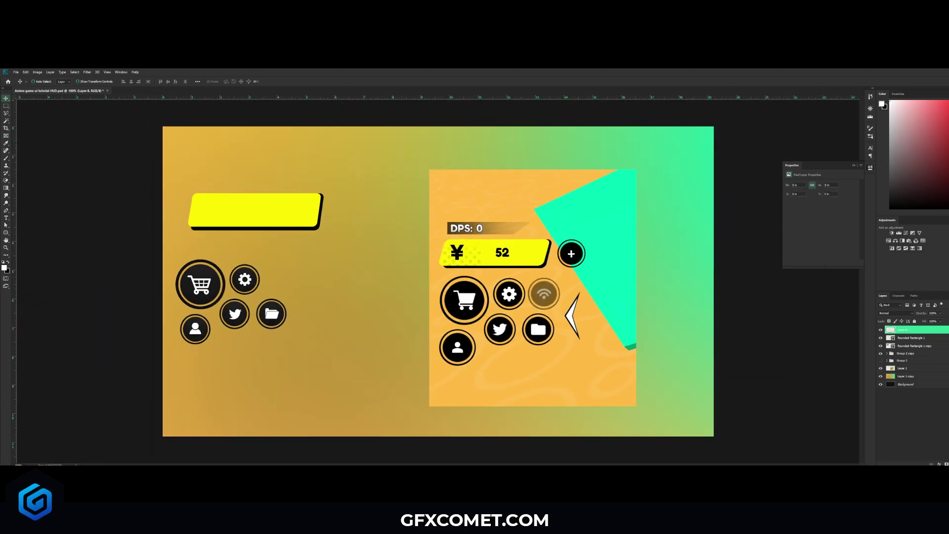
left_click(6, 233)
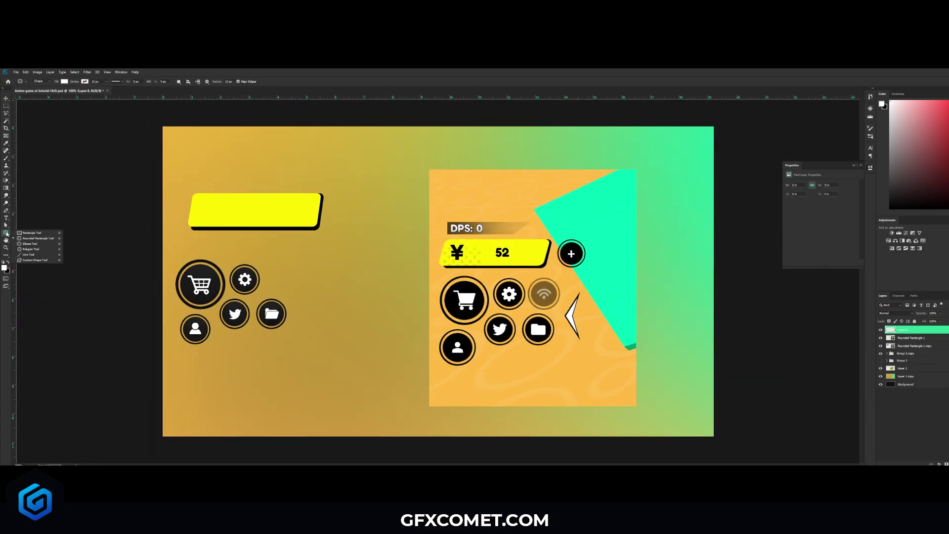
left_click(30, 244)
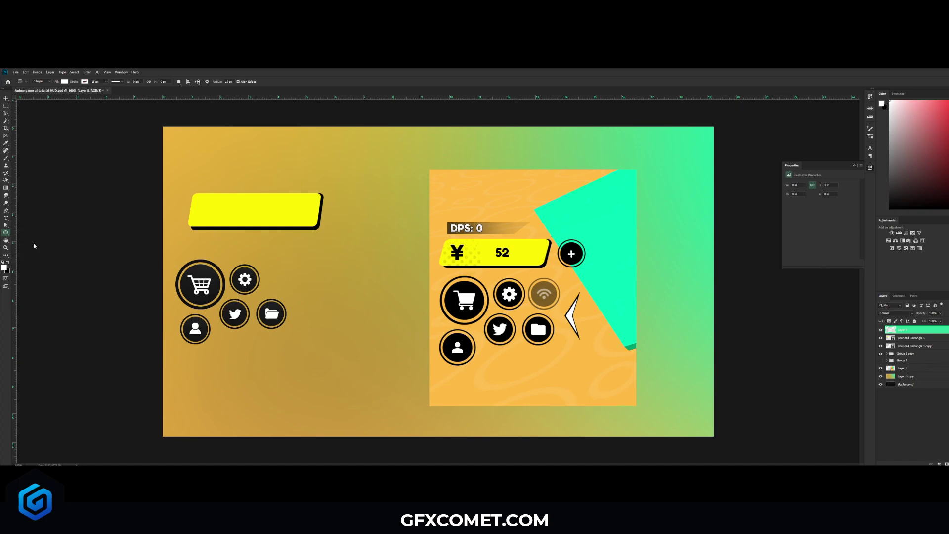
left_click(9, 262)
mouse_move(342, 286)
left_mouse_down()
mouse_move(270, 388)
mouse_move(257, 391)
mouse_move(284, 390)
left_mouse_up()
key("v")
left_click_drag(284, 390, 371, 394)
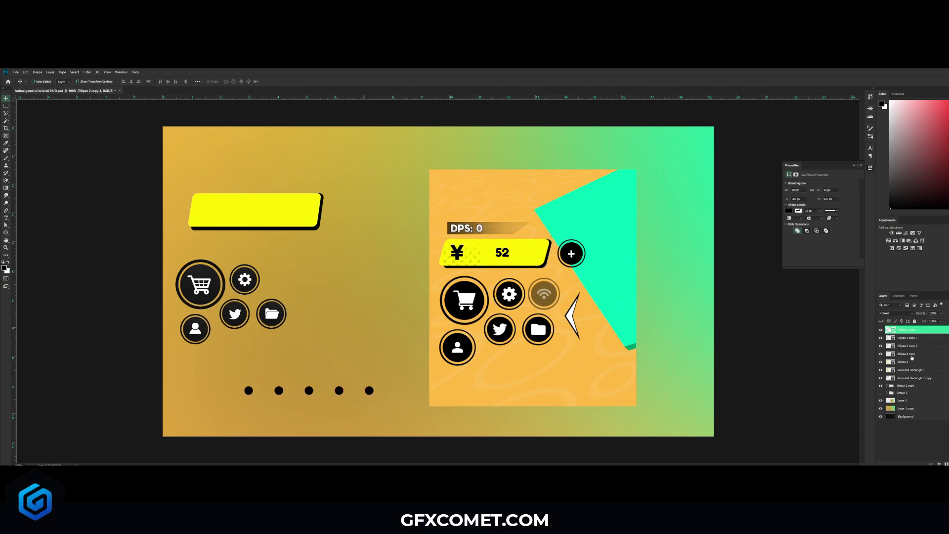
Group the five dot layers and move the group slightly up and left.
left_click(912, 365, "shift")
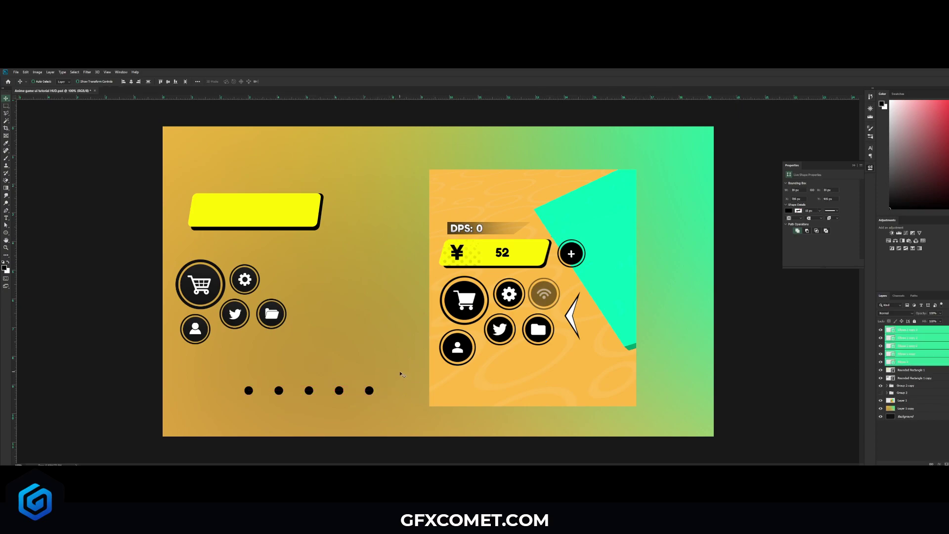
key("ctrl")
key("ctrl+g")
left_click_drag(403, 374, 396, 365)
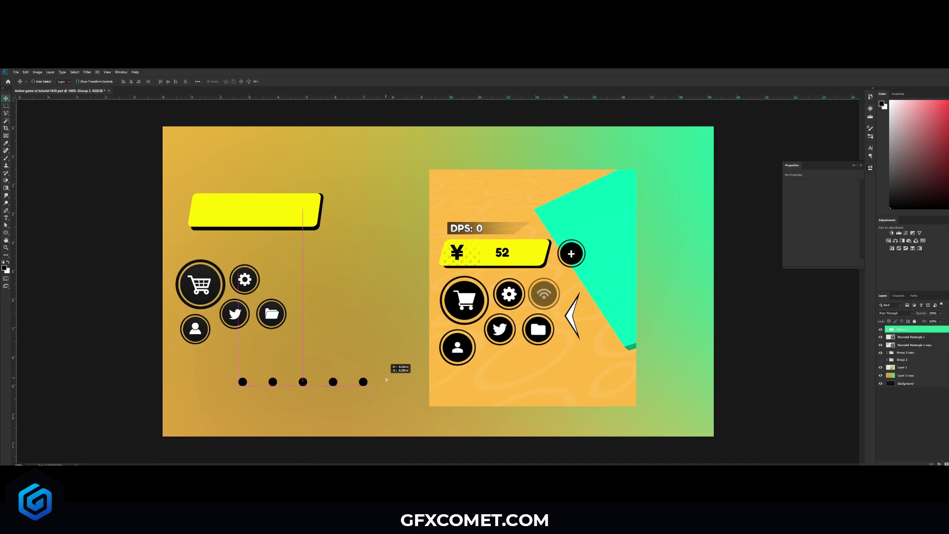
Duplicate four of the dots inside the group as a staggered second row below the gaps of the first, and collapse the group.
left_click(245, 382, "ctrl")
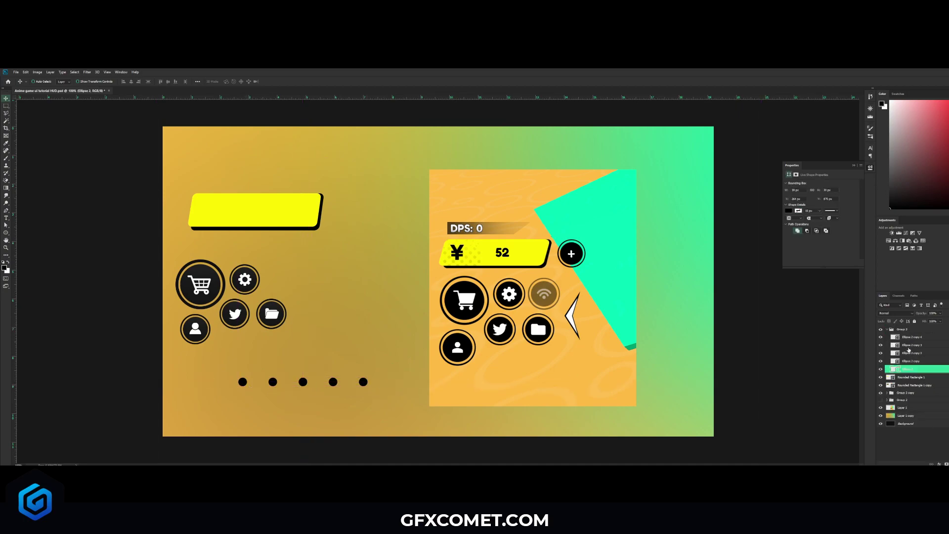
left_click(912, 345, "shift")
left_click_drag(911, 344, 913, 335)
left_click_drag(359, 376, 374, 392)
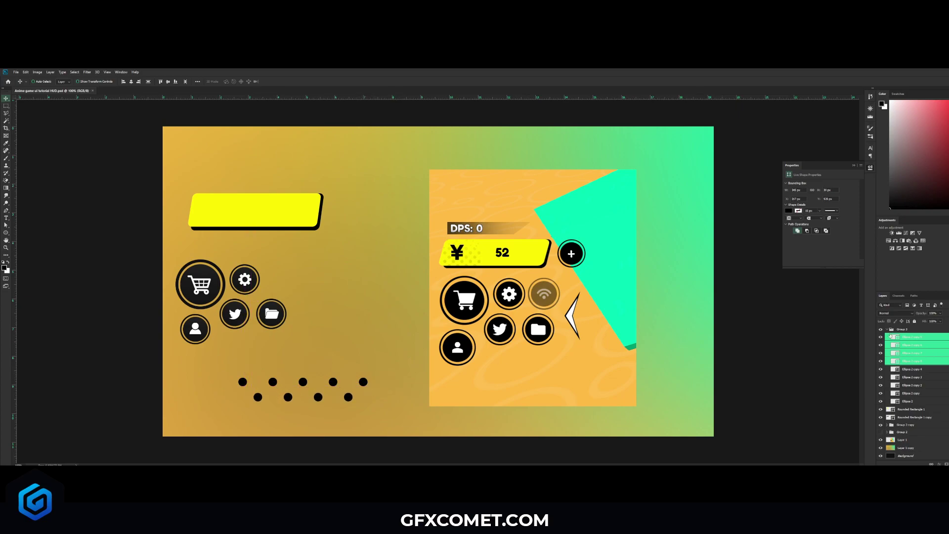
left_click(888, 330)
left_click(888, 331)
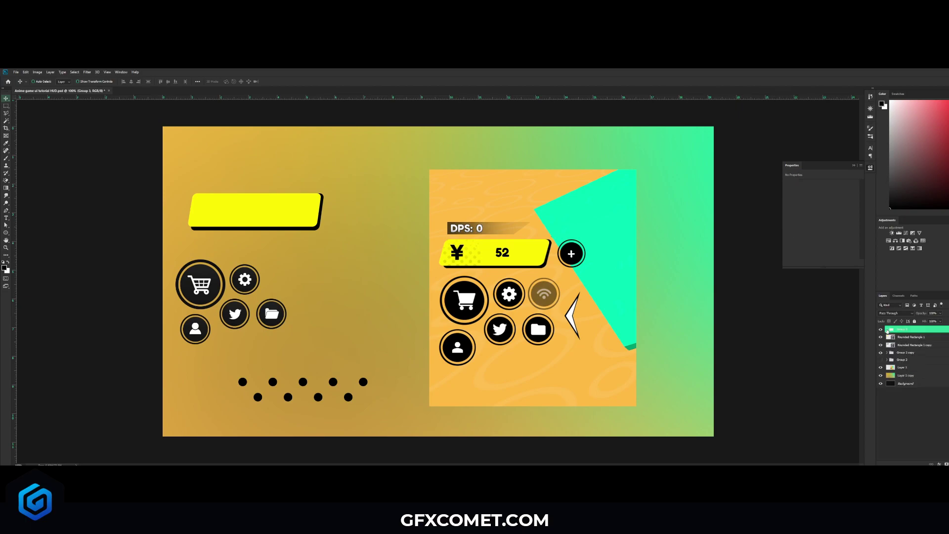
Copy the two-row dot group vertically into an eight-row staggered pattern and group all the copies together.
left_click_drag(378, 381, 367, 315)
left_click(906, 351, "shift")
key("ctrl+g")
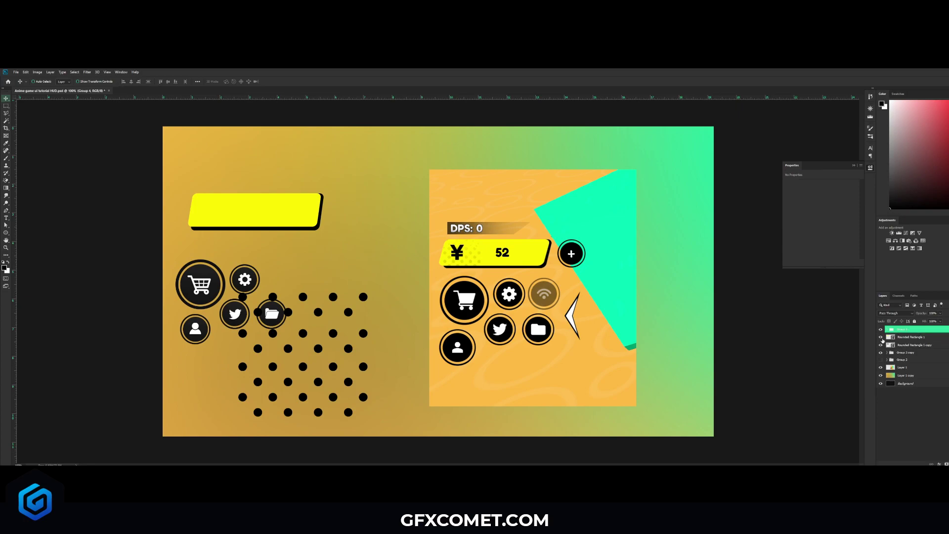
Duplicate the dot pattern group as one merged layer, hide the original as a backup, and move the copy right and slightly up.
left_click(881, 329)
left_click(881, 330)
key("ctrl+j")
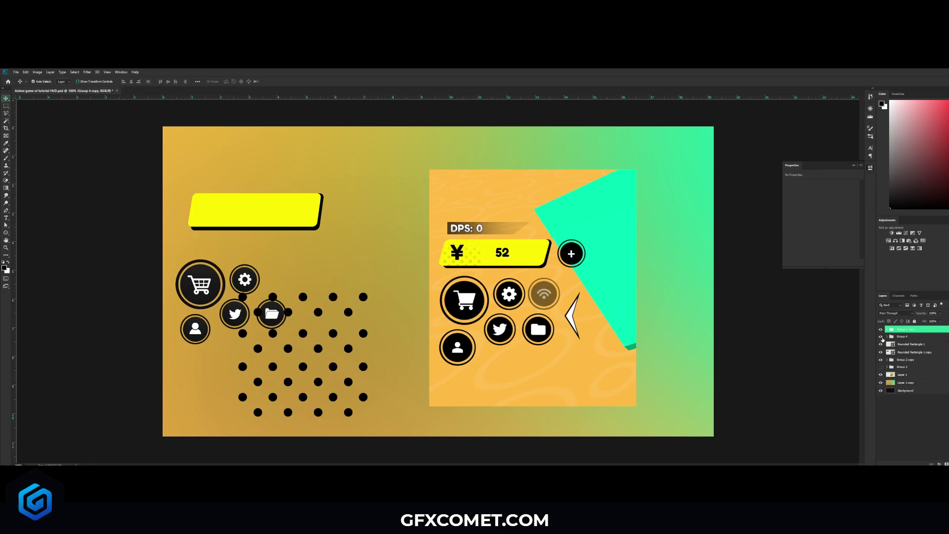
left_click_drag(286, 344, 404, 319)
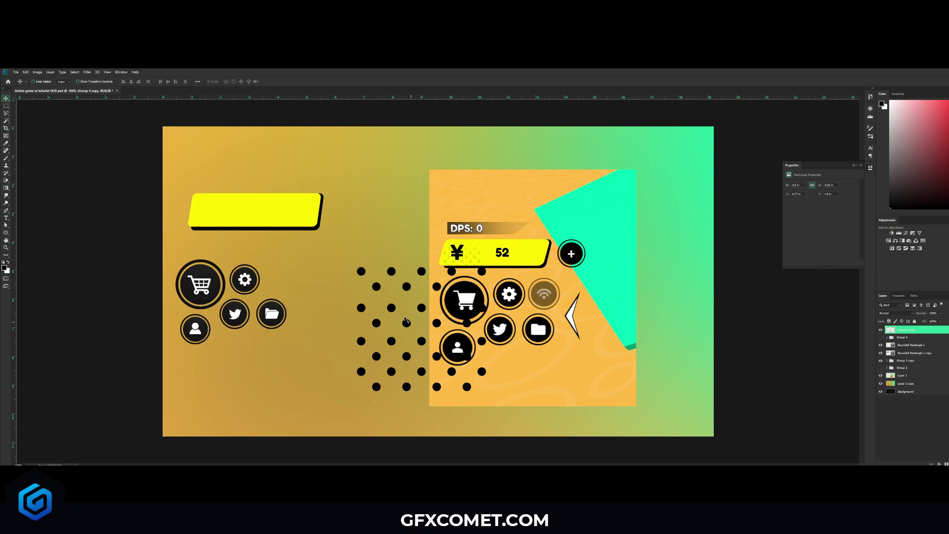
key("e")
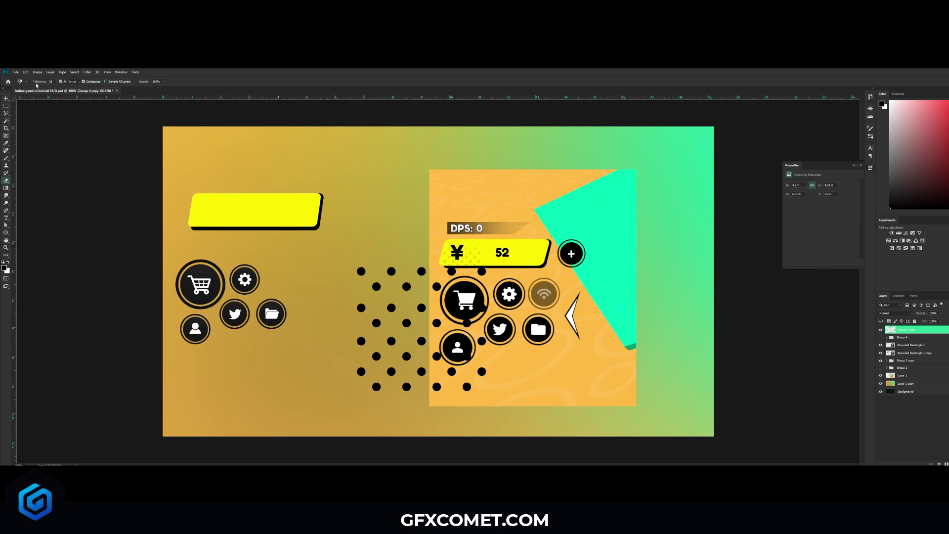
Lower the eraser brush's opacity, enlarge the brush, and erase across the dot pattern so it fades out toward its upper rows.
key("shift+e")
left_click(37, 82)
left_click(90, 82)
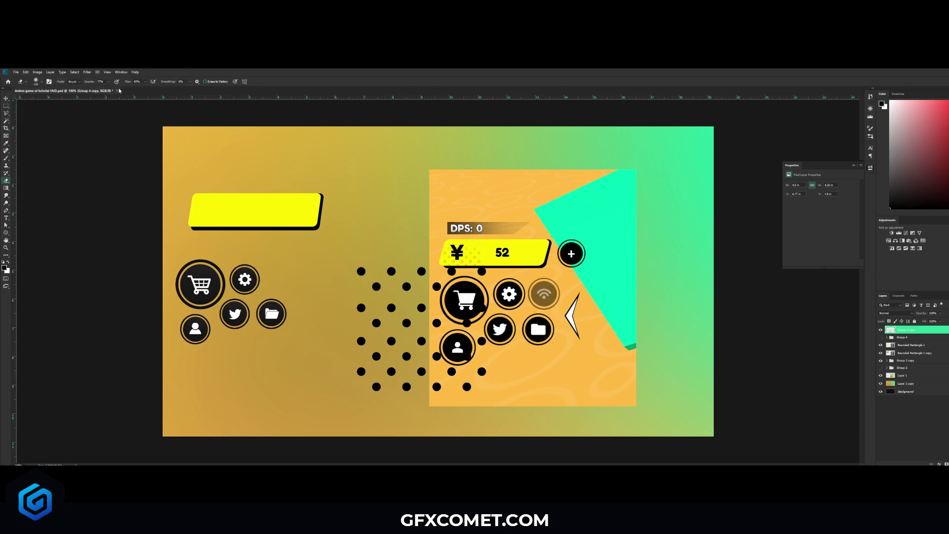
left_click_drag(91, 82, 85, 83)
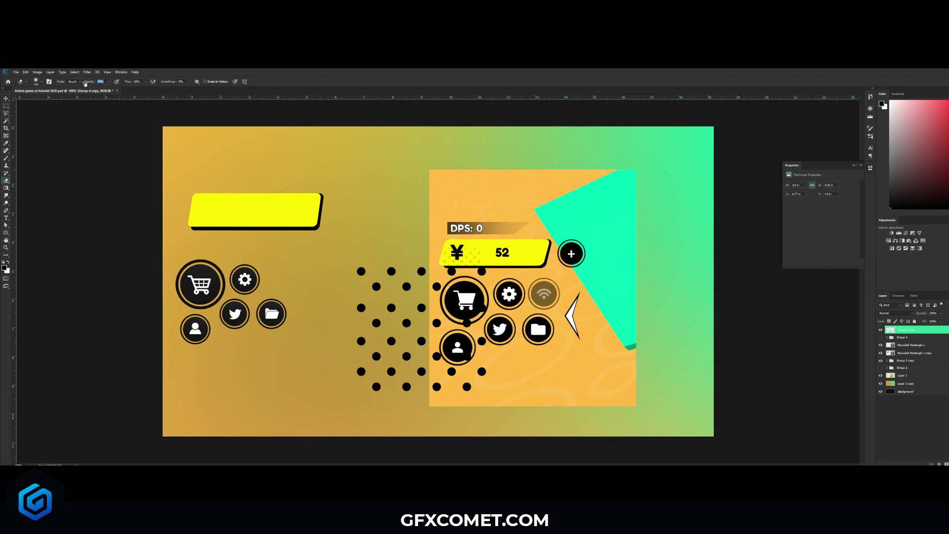
left_click(129, 82)
key("]")
mouse_move(298, 277)
left_mouse_down()
mouse_move(542, 267)
mouse_move(556, 294)
mouse_move(326, 320)
mouse_move(614, 311)
mouse_move(432, 330)
mouse_move(460, 324)
mouse_move(442, 334)
mouse_move(565, 341)
mouse_move(588, 333)
left_mouse_up()
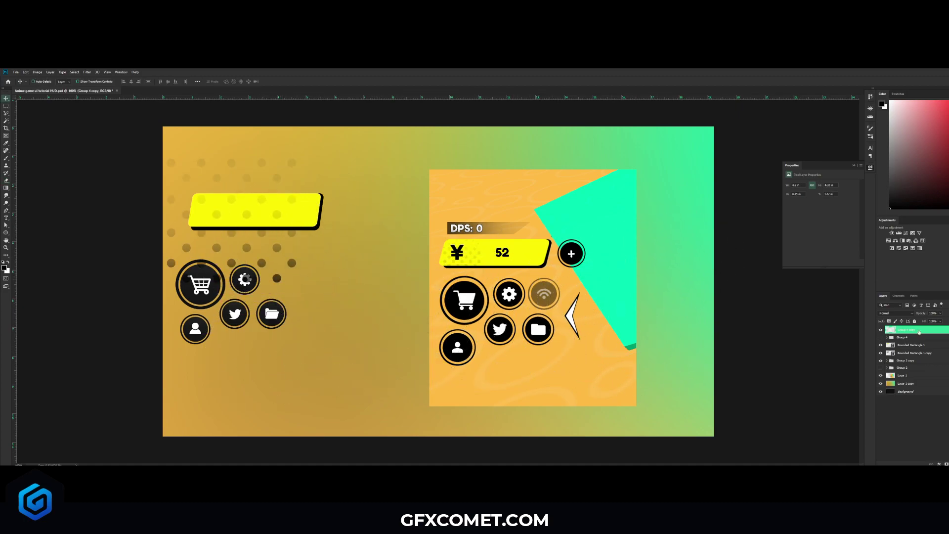
Place the faded dot layer directly above the yellow bar's layer, move the dots over the bar, and clip them to it.
left_click_drag(919, 331, 890, 341)
left_click(881, 345)
left_click(881, 346)
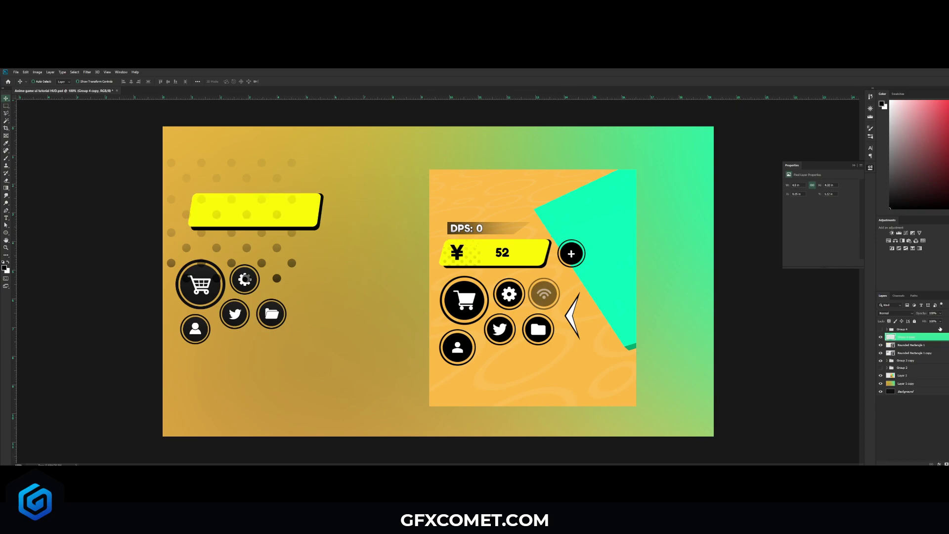
right_click(932, 339)
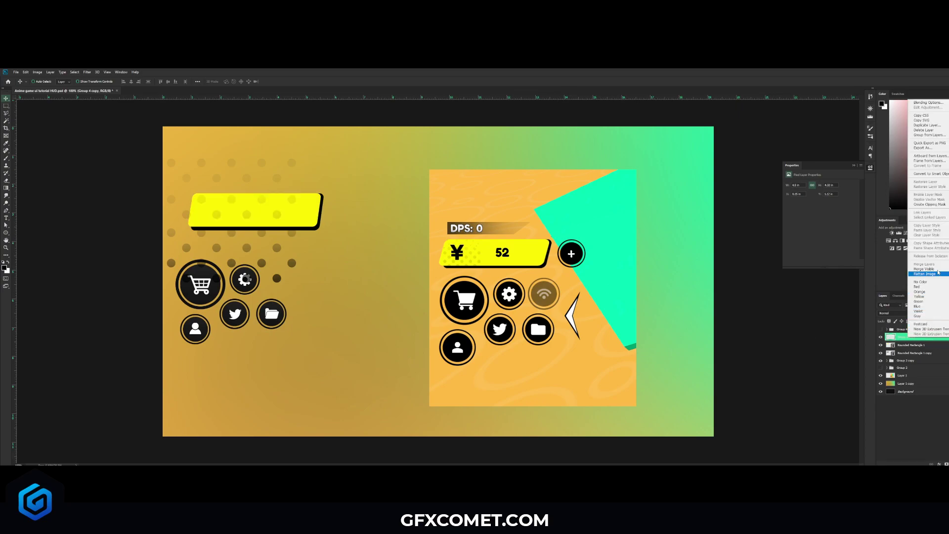
left_click(929, 204)
left_click_drag(271, 223, 274, 217)
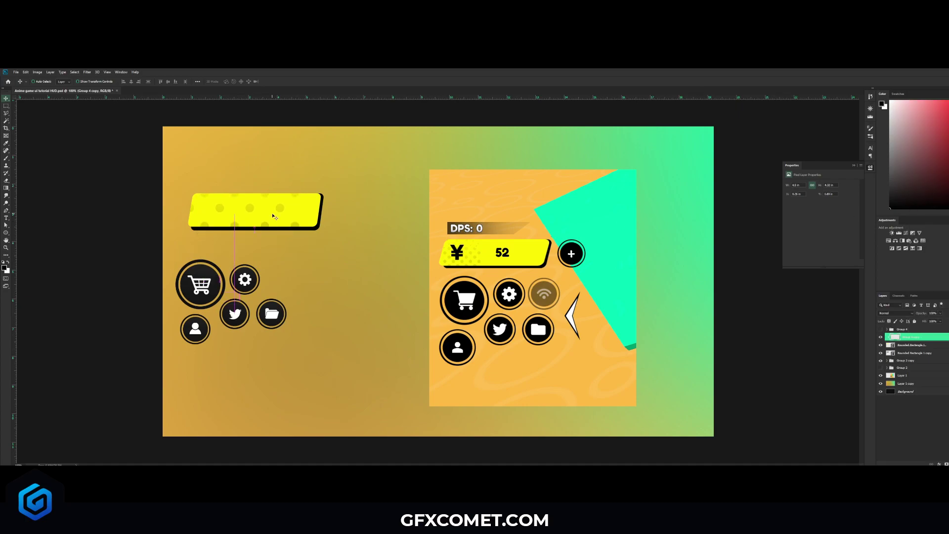
Scale the clipped dot pattern down onto the left part of the yellow bar and save the document.
key("ctrl+t")
left_click_drag(299, 152, 261, 207)
key("Return")
key("ctrl+s")
Add a black "$" text over the dots, enlarge it to nearly the bar's height, and copy it toward the bar's middle.
key("t")
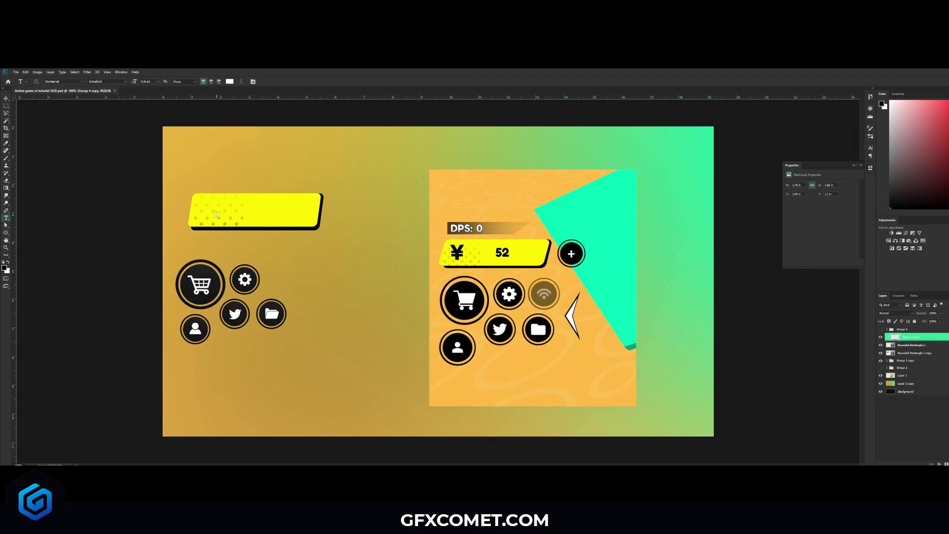
left_click(217, 214)
type("5")
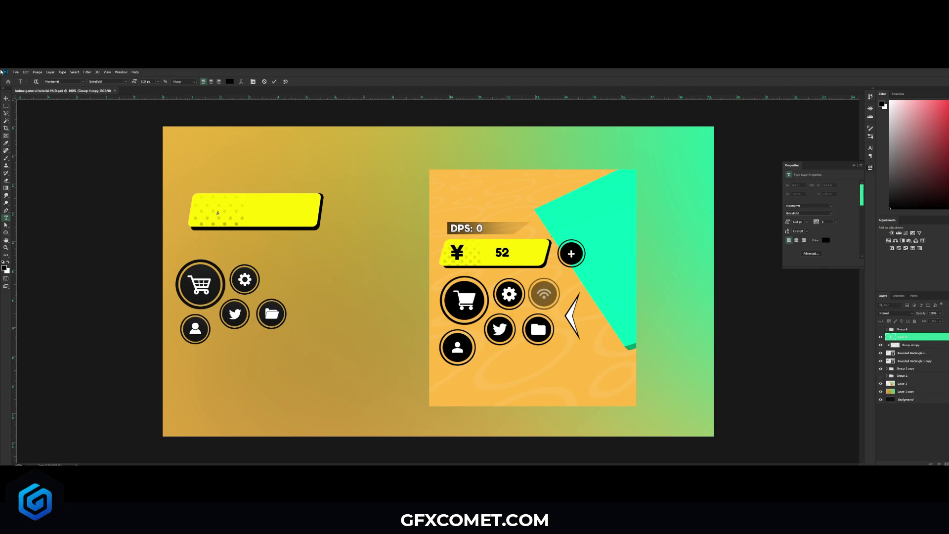
key("ctrl+Return")
key("ctrl+t")
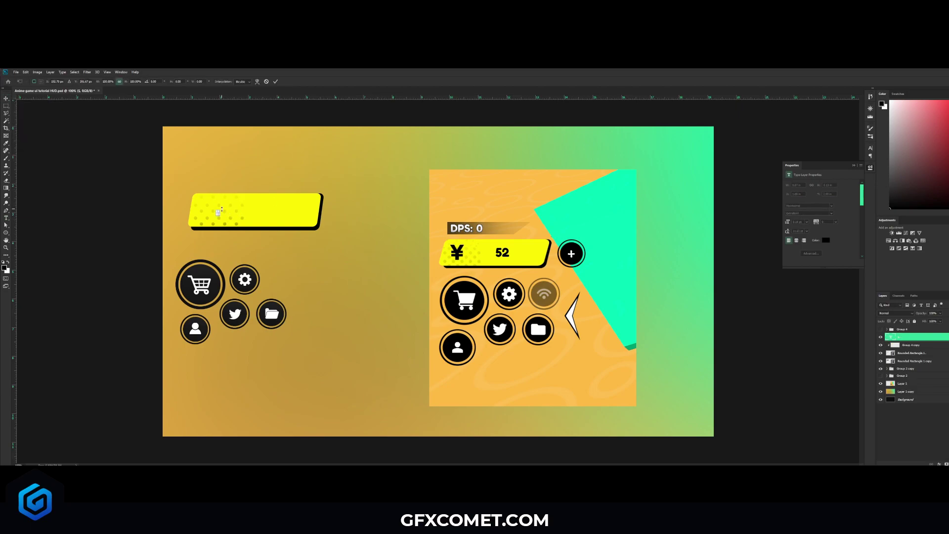
left_click_drag(222, 209, 283, 214)
key("Return")
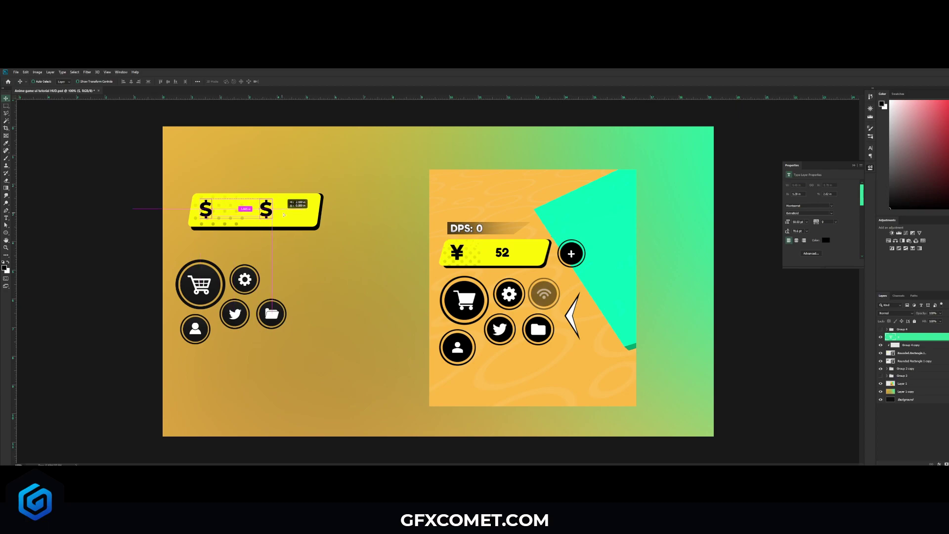
Replace the copied dollar sign's text with "52".
key("t")
double_click(266, 209)
type("52")
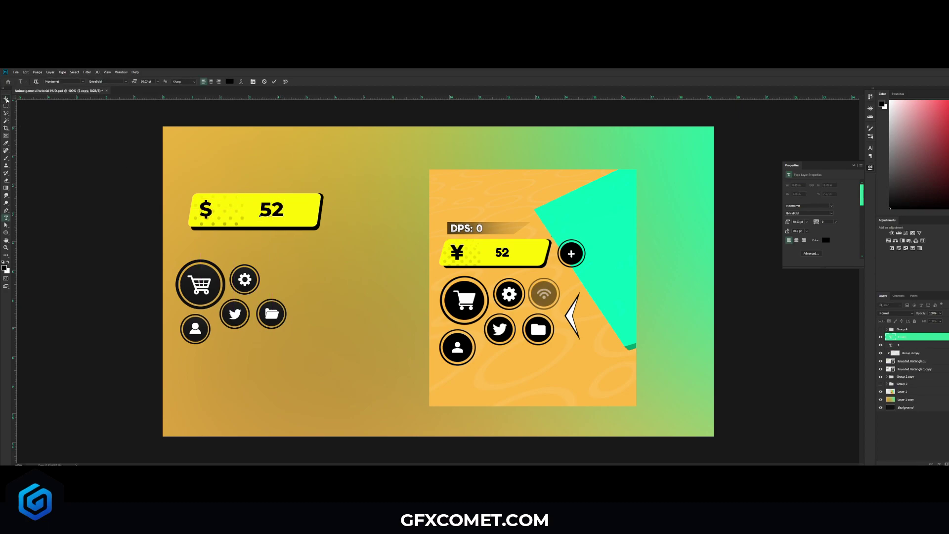
left_click(6, 100)
Scale the "52" text down slightly and nudge it left and up to center it on the bar.
key("ctrl+t")
left_click_drag(283, 202, 280, 210)
key("Return")
key("Left")
key("Left")
key("Left")
key("Left")
key("Up")
key("Up")
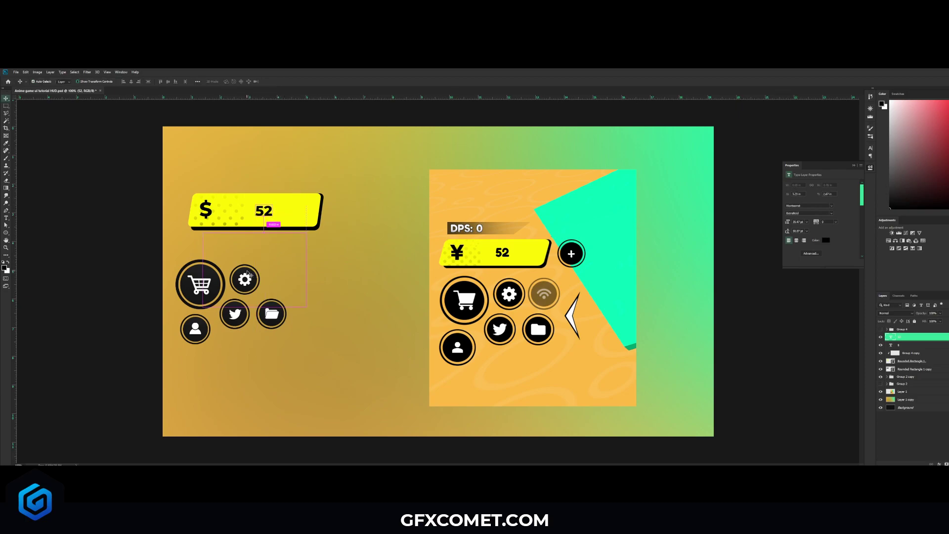
Duplicate the gear button's empty ring group above the text layers and place the copy just right of the yellow bar.
left_click(248, 275, "ctrl")
left_click(892, 441)
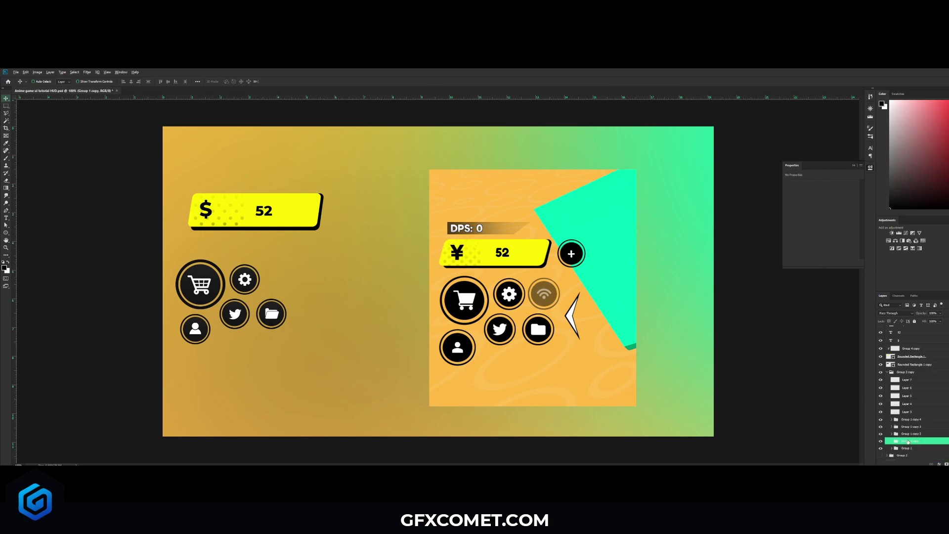
left_click_drag(921, 441, 930, 332)
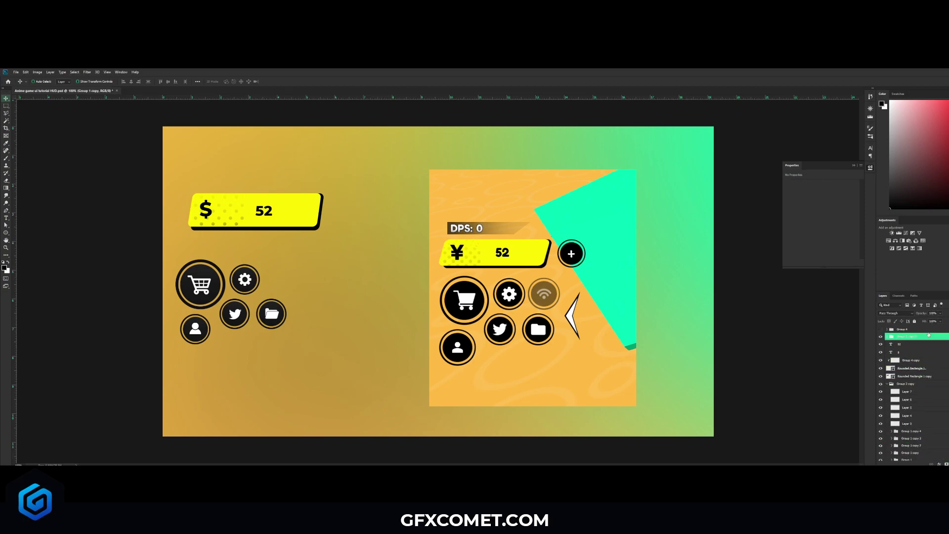
left_click_drag(286, 318, 383, 249)
key("Up")
key("Left")
key("Up")
key("Left")
Add a white "+" text in the new ring, then enlarge it and center it in the circle.
key("t")
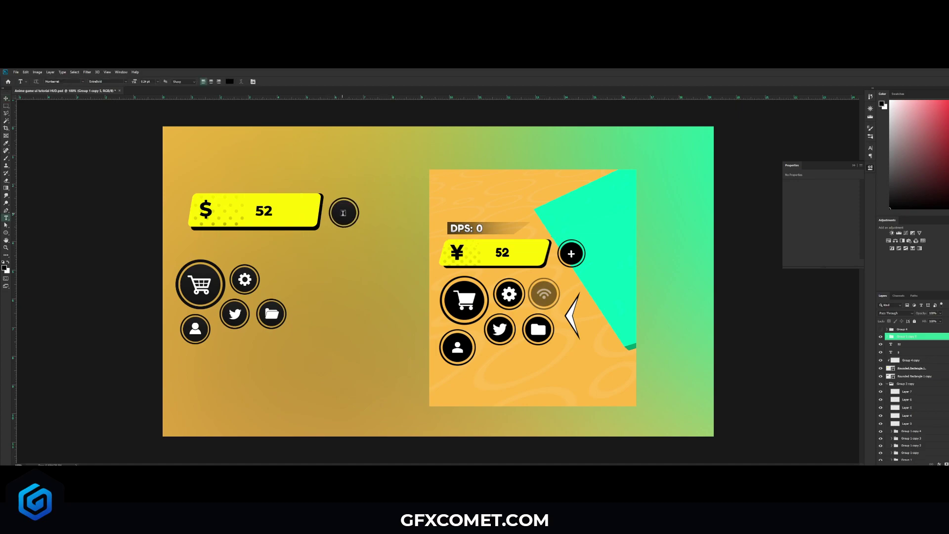
left_click(343, 213)
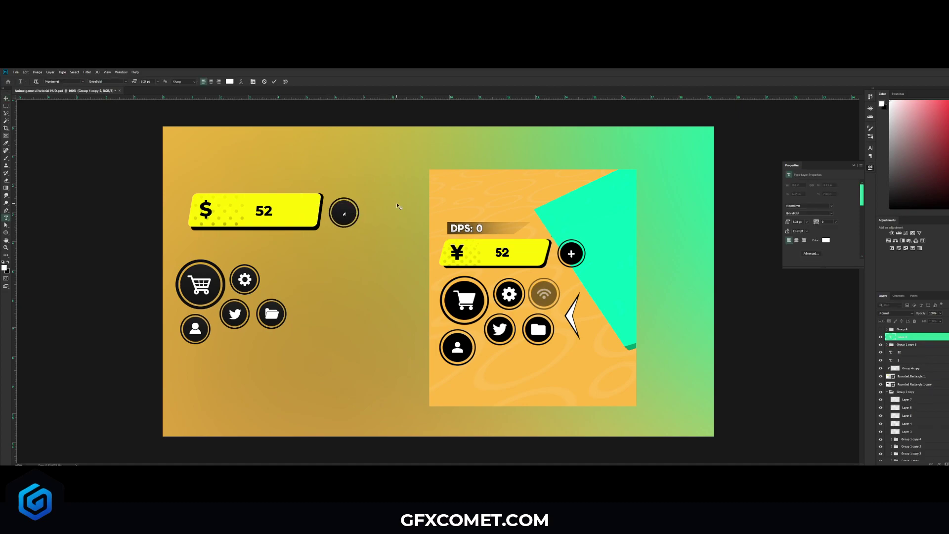
type("+")
key("ctrl+t")
left_click_drag(347, 210, 355, 208)
key("Return")
key("v")
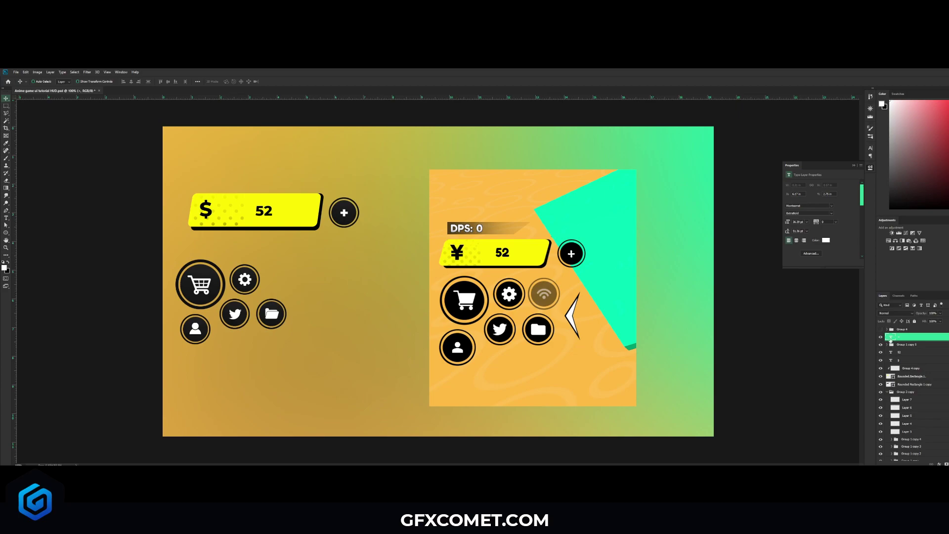
Collapse the icon buttons group, group all the currency bar layers, and move that group left and down closer to the icons.
left_click(888, 391)
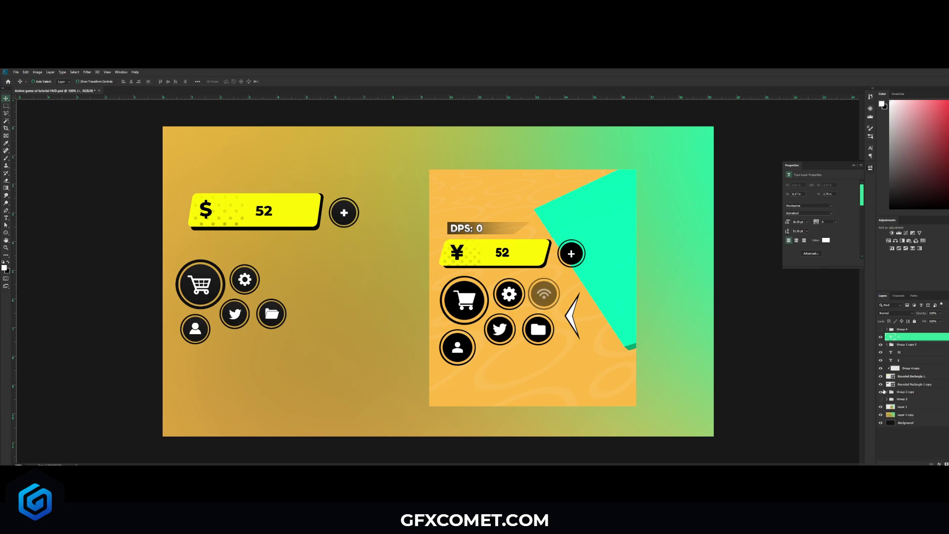
left_click(910, 385, "shift")
key("ctrl+g")
left_click_drag(356, 213, 345, 232)
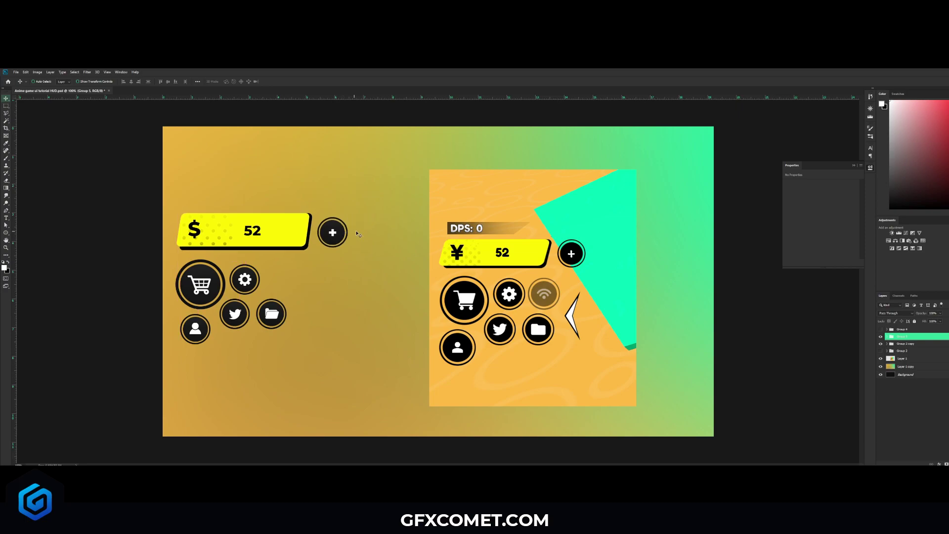
key("Up")
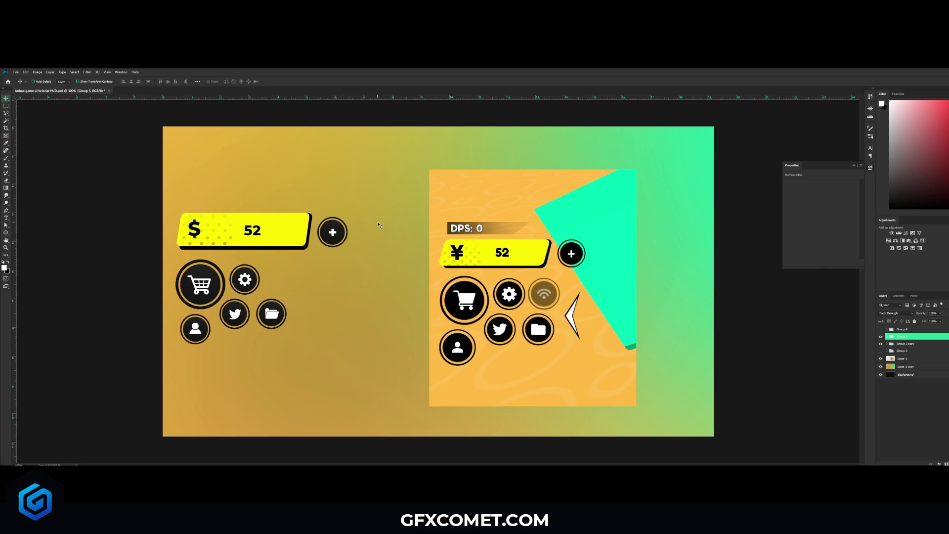